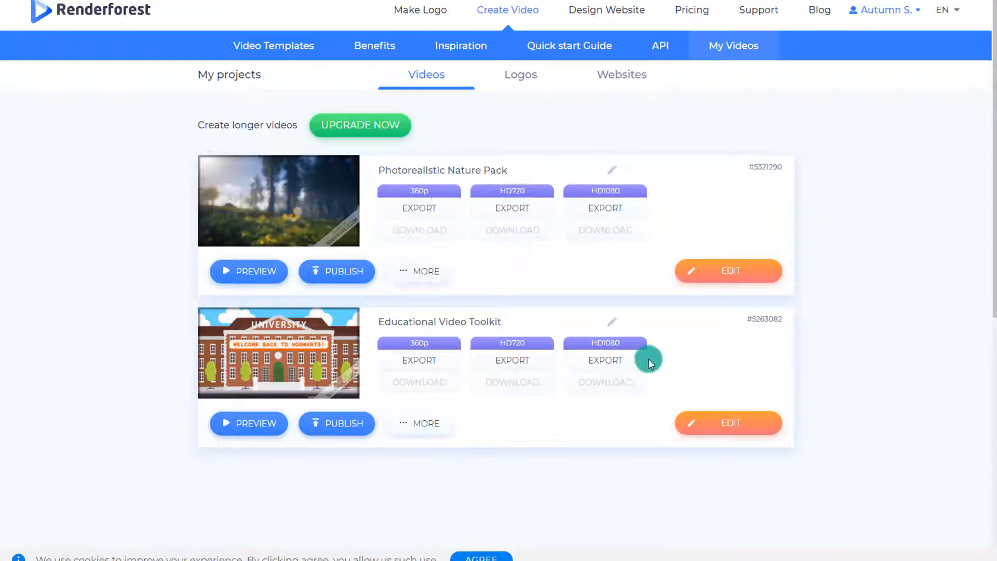
Step: Open the video templates catalogue and look through the trending templates of all categories
click(307, 47)
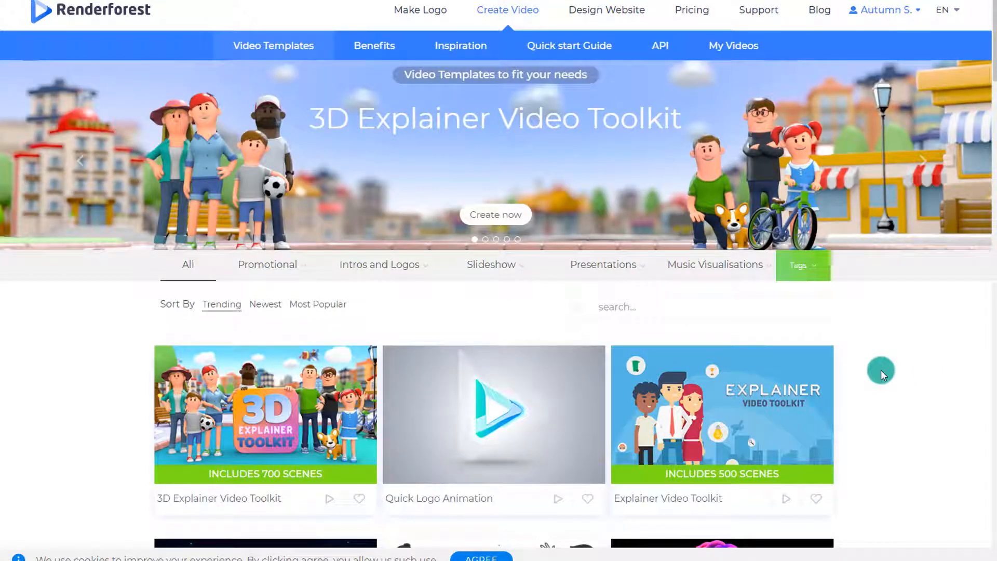
scroll(881, 369, down, 4)
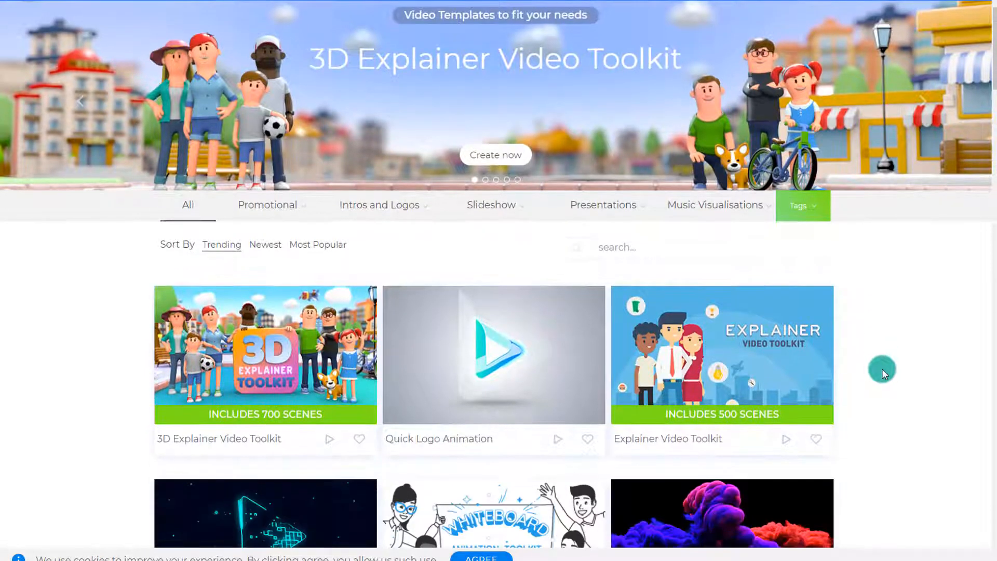
scroll(886, 363, down, 3)
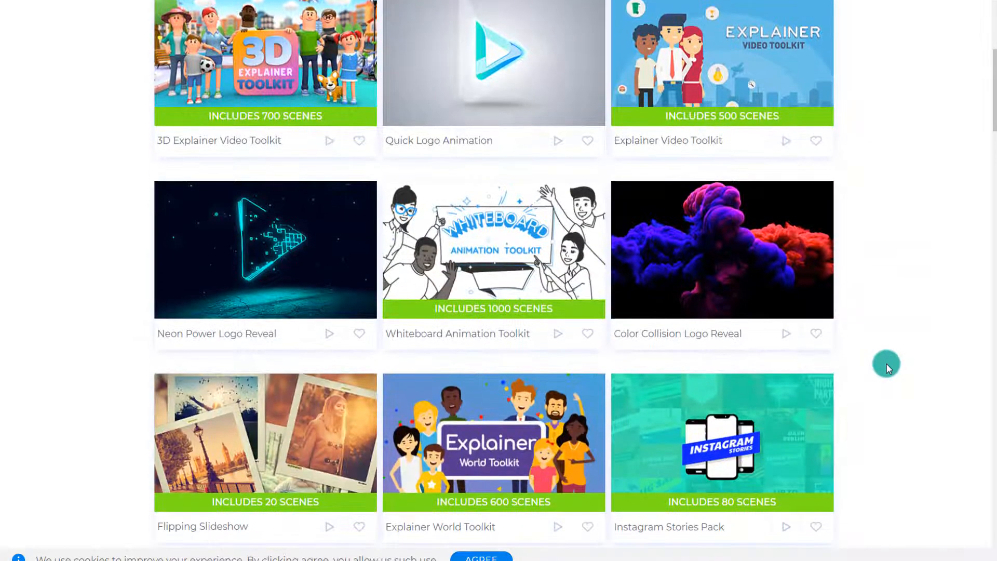
scroll(886, 363, down, 2)
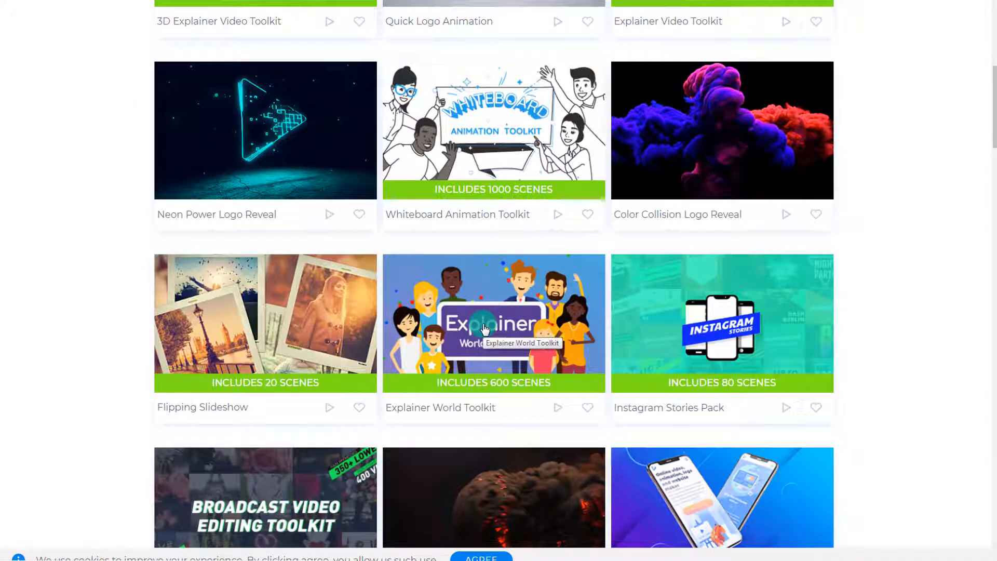
scroll(240, 325, down, 4)
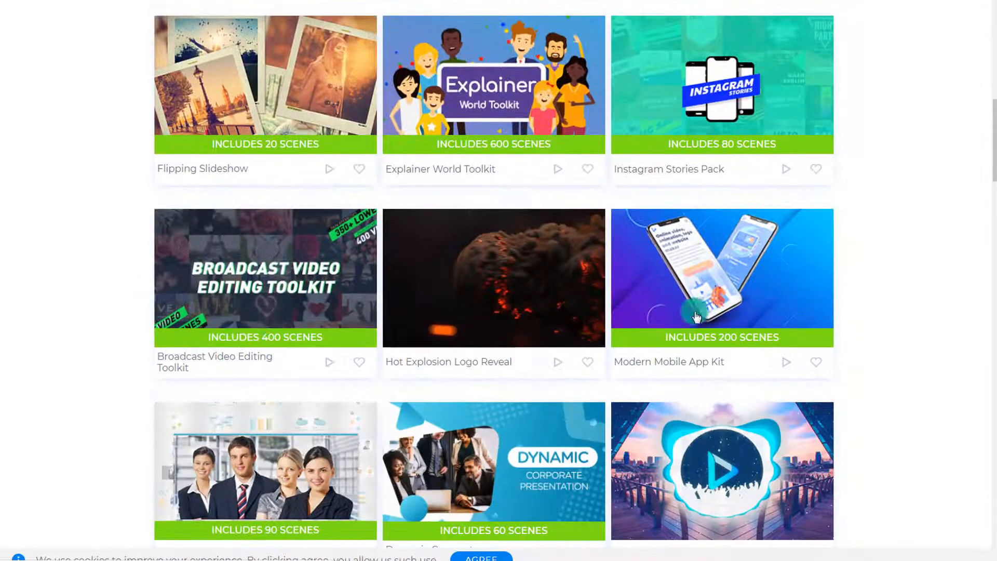
scroll(709, 275, down, 4)
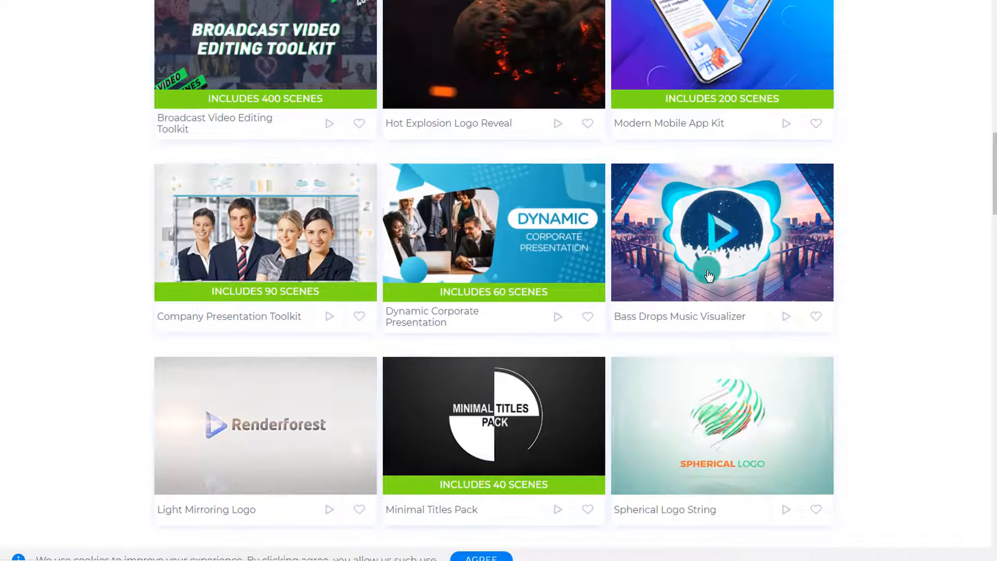
scroll(709, 275, down, 5)
scroll(709, 275, down, 5)
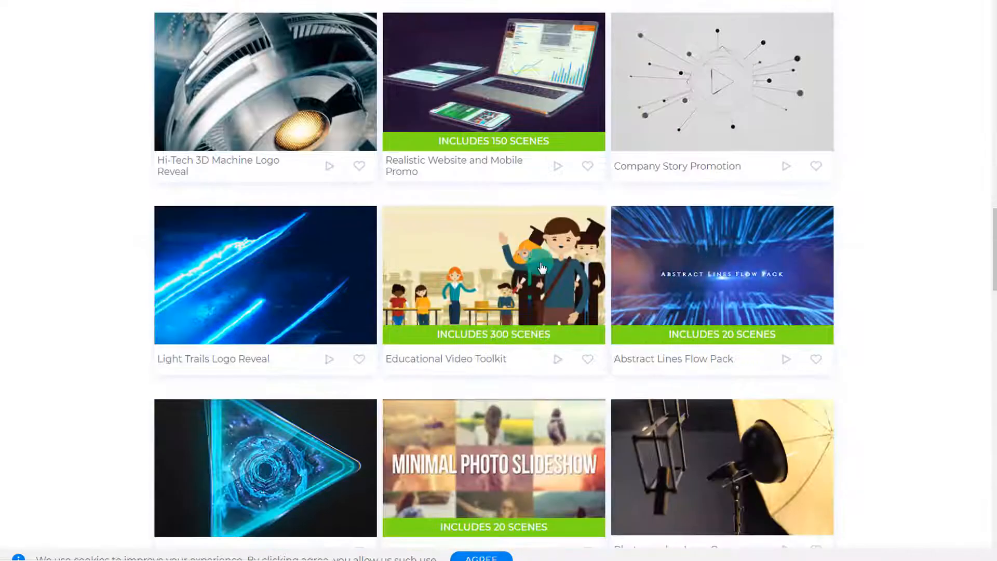
scroll(520, 290, down, 5)
scroll(514, 306, down, 1)
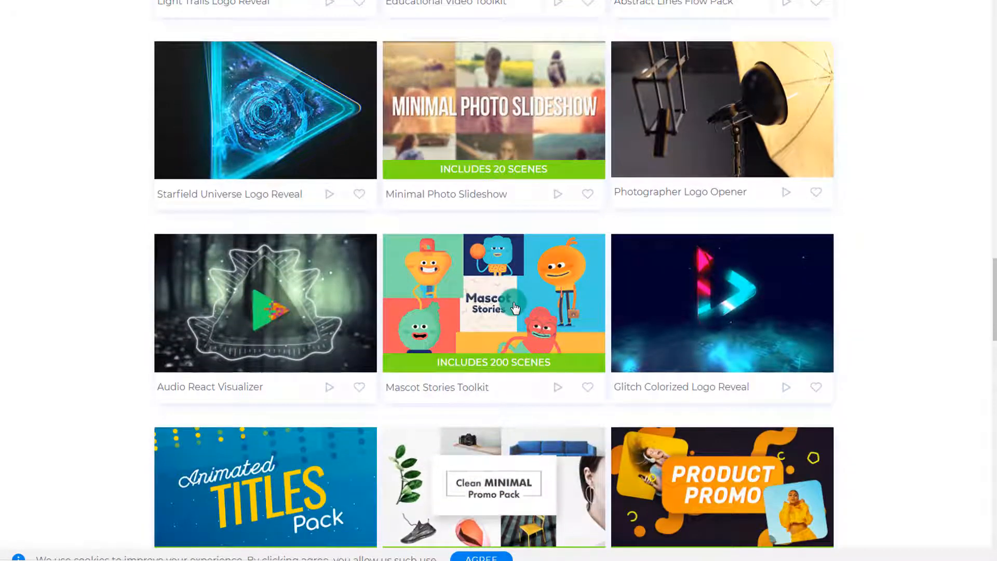
Step: Open the Mascot Stories Toolkit template page, review the sample videos made with it, and return to the catalogue
click(497, 308)
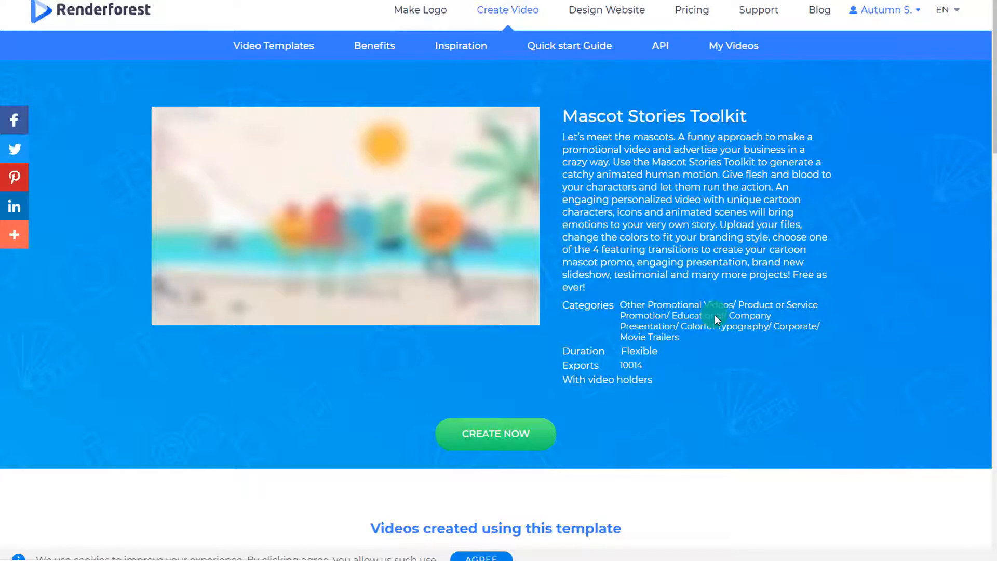
scroll(768, 276, down, 8)
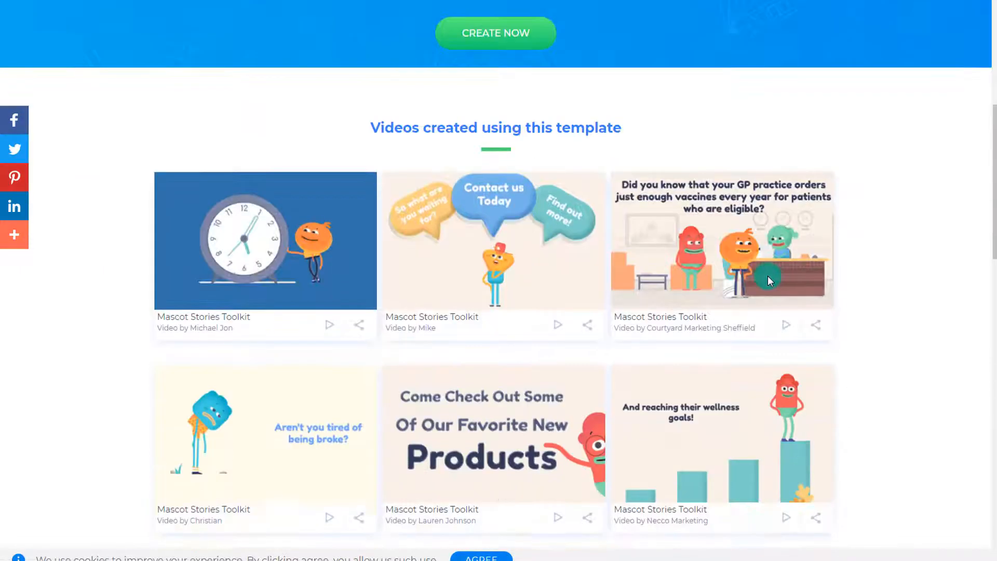
scroll(768, 275, down, 2)
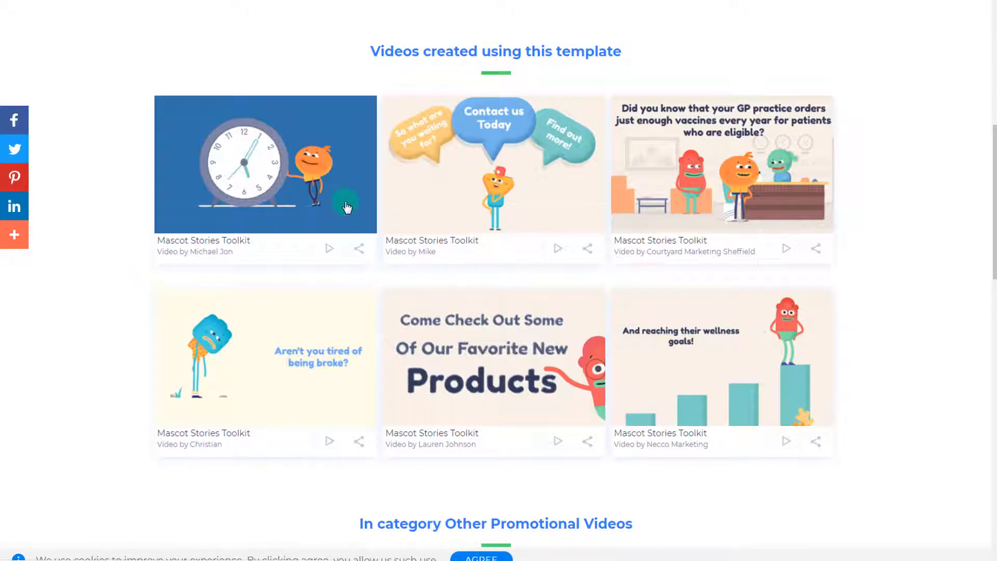
scroll(347, 206, down, 3)
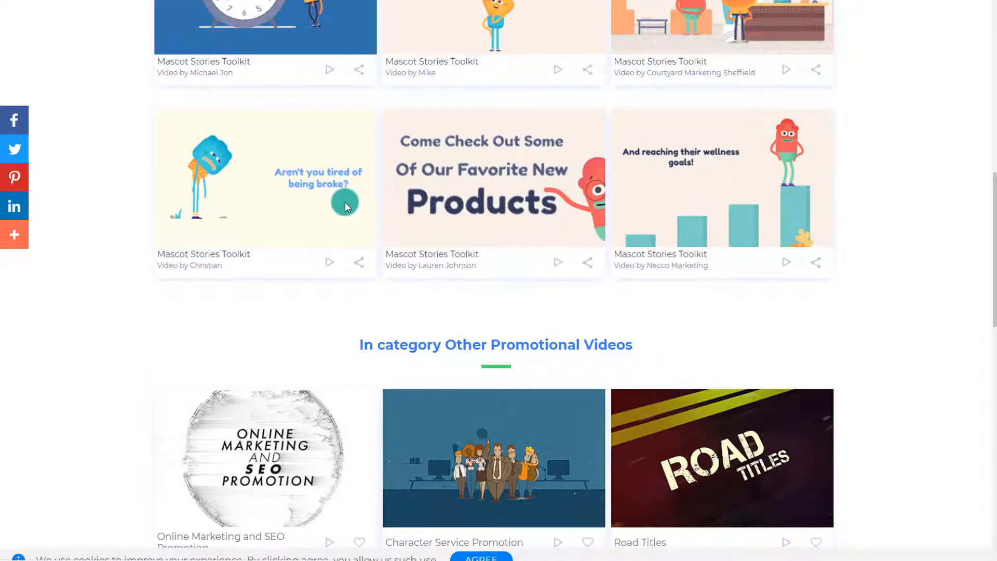
key(alt+Left)
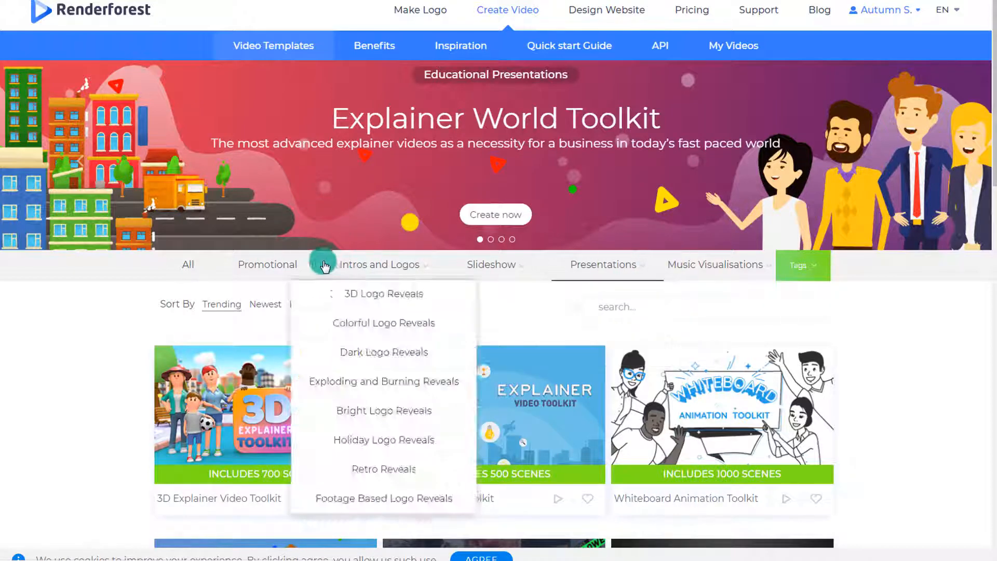
Step: View the promotional templates in the Christmas category and in the Movie Trailers category
mouse_move(290, 268)
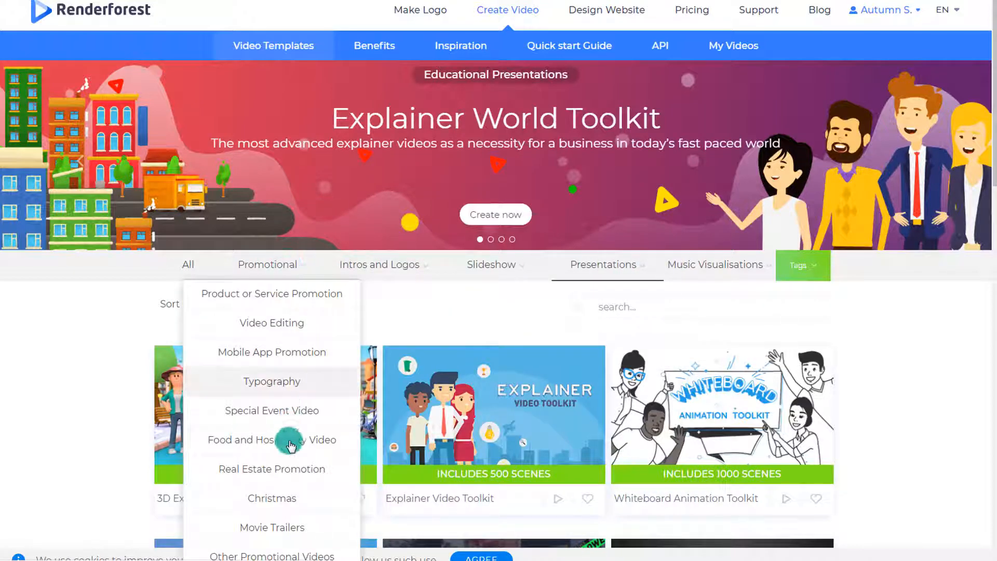
click(281, 265)
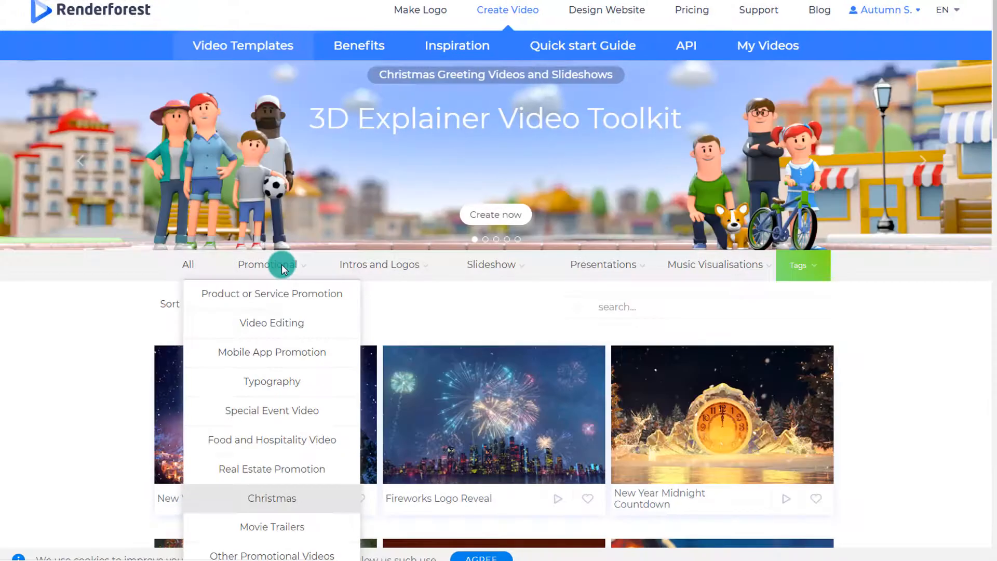
scroll(292, 392, down, 1)
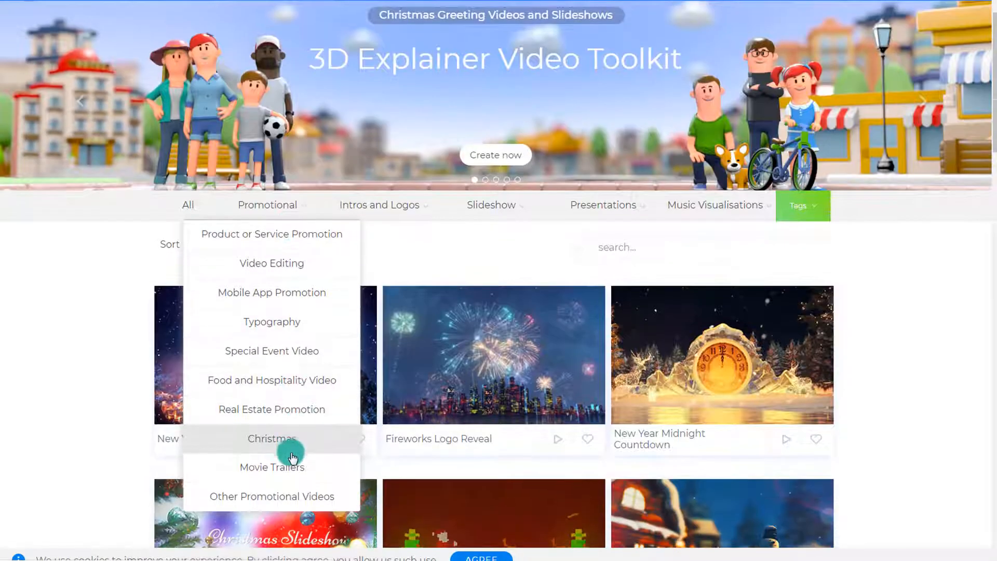
click(289, 470)
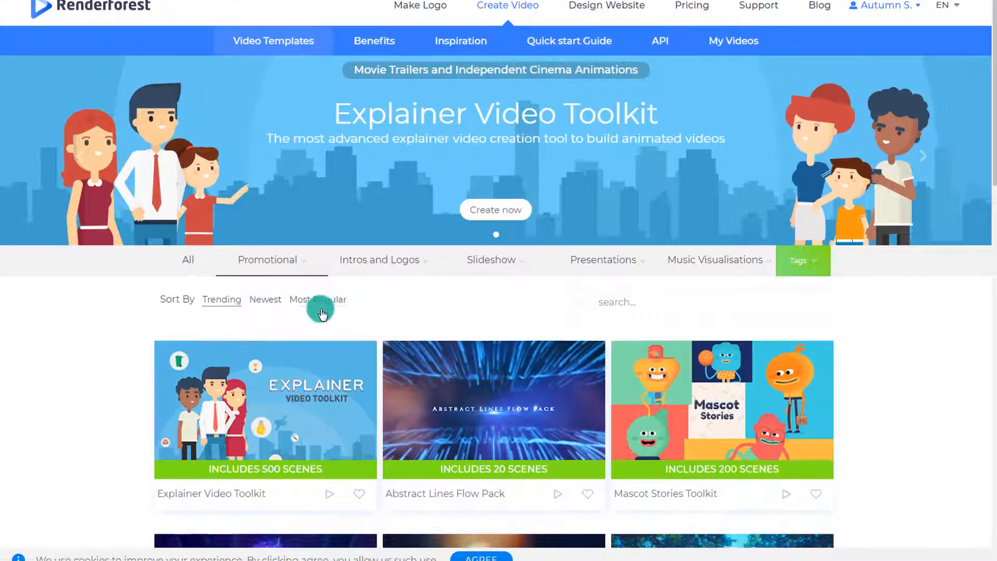
scroll(322, 290, down, 5)
scroll(323, 314, up, 3)
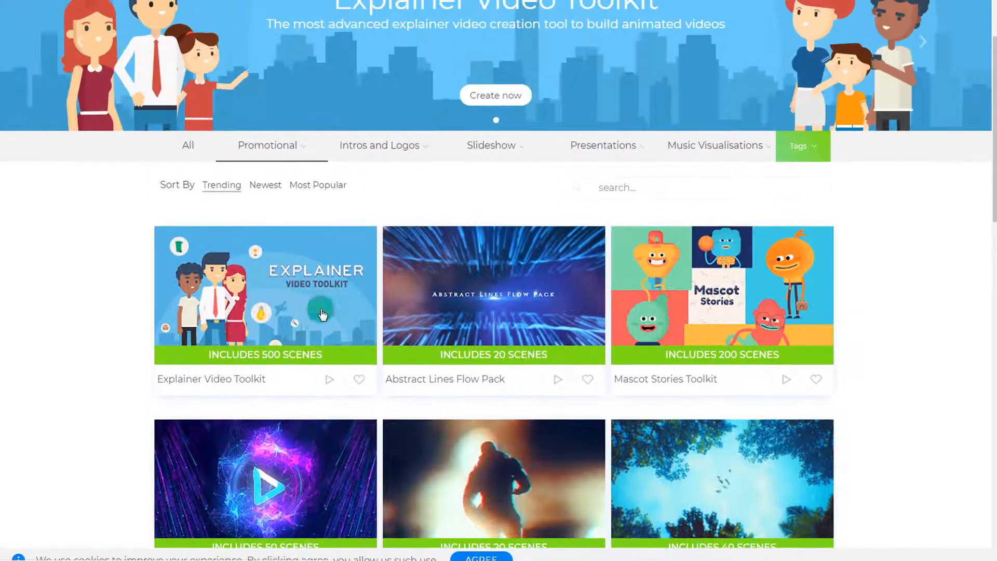
Step: View the intro and logo templates in the Bright Logo Reveals category
mouse_move(398, 155)
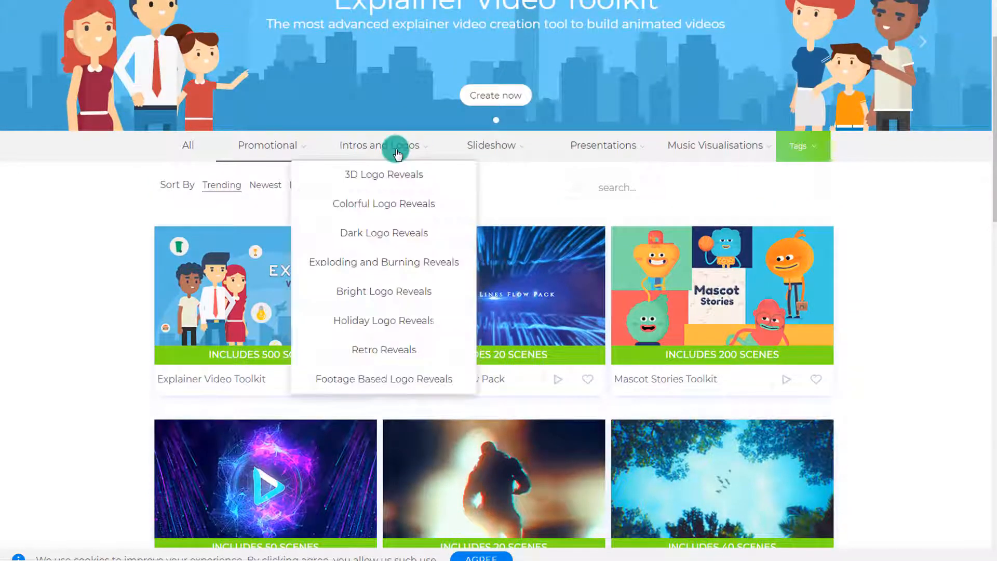
click(376, 301)
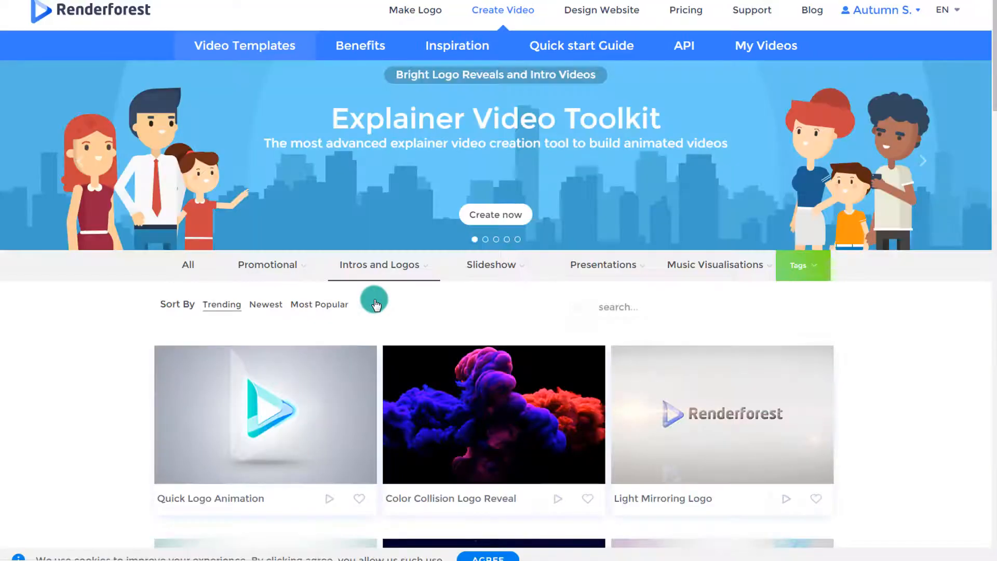
scroll(603, 356, down, 2)
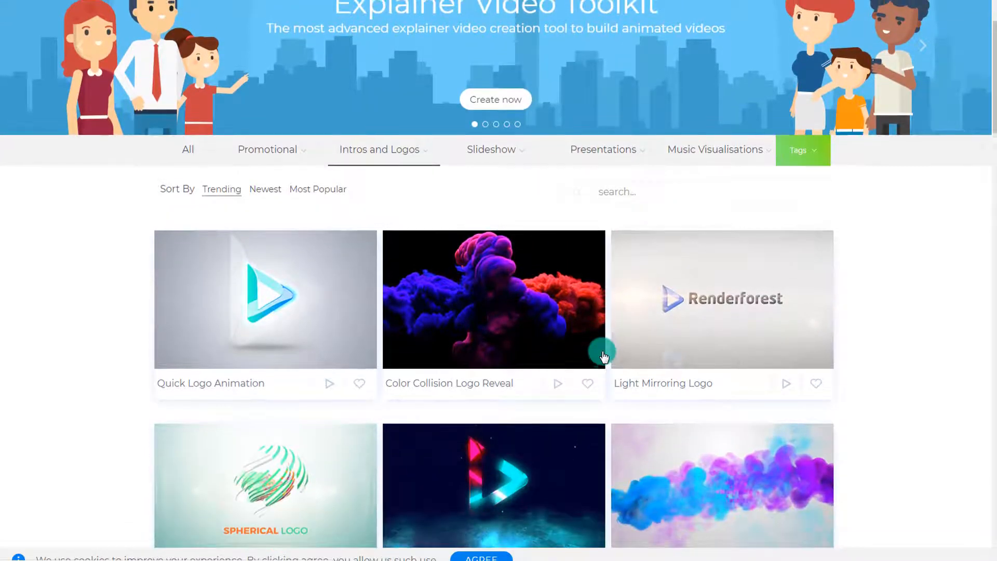
scroll(603, 356, up, 2)
Step: View the presentation templates in the Educational category
mouse_move(586, 278)
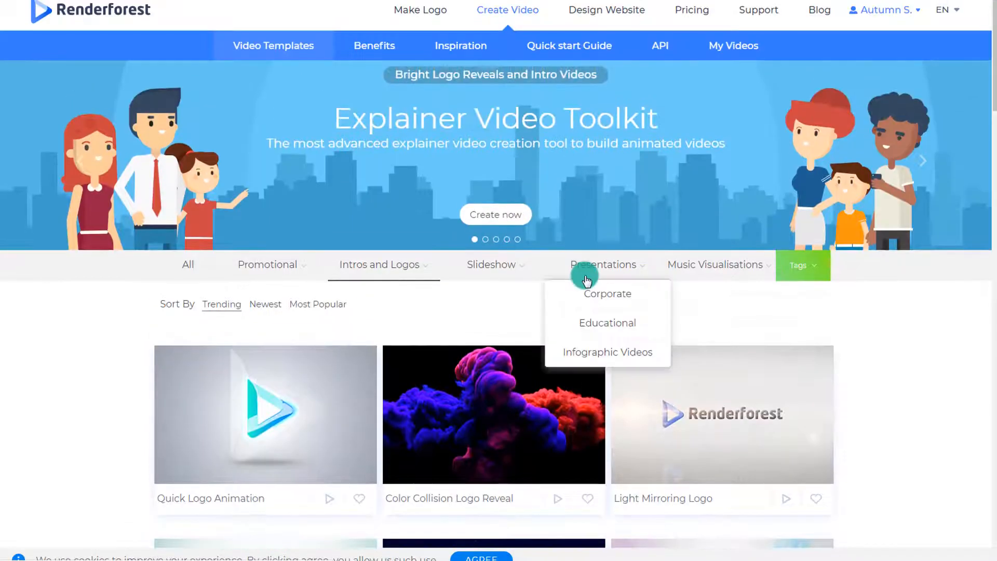
click(609, 328)
scroll(610, 317, down, 6)
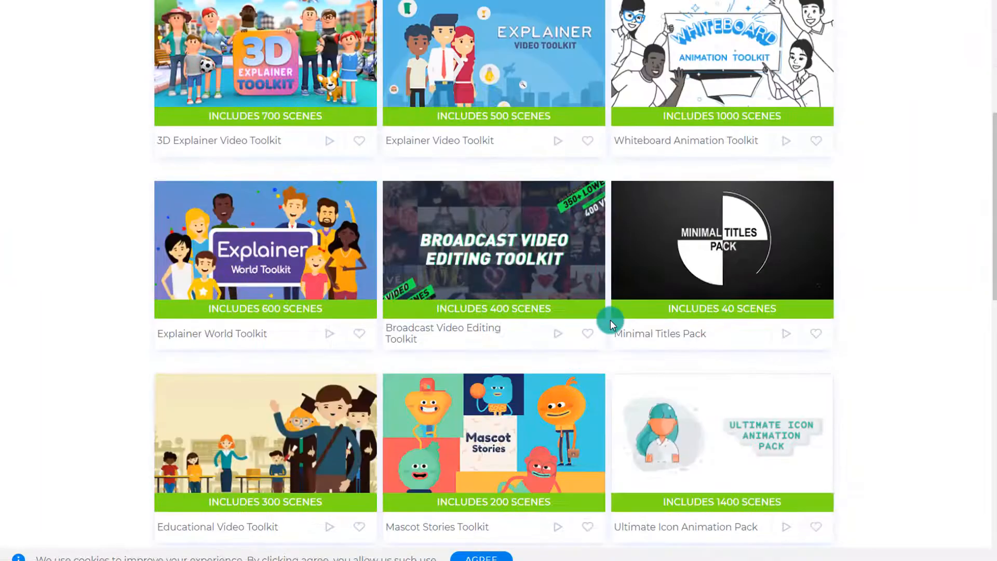
scroll(610, 320, up, 6)
Step: Look through the subcategories offered for slideshow, music visualisation and promotional templates
mouse_move(472, 200)
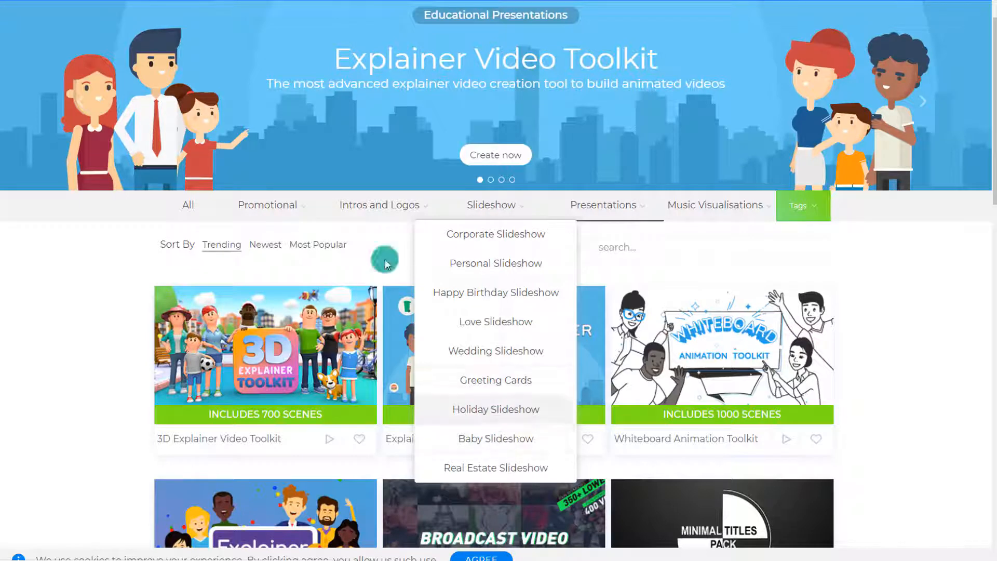
mouse_move(682, 202)
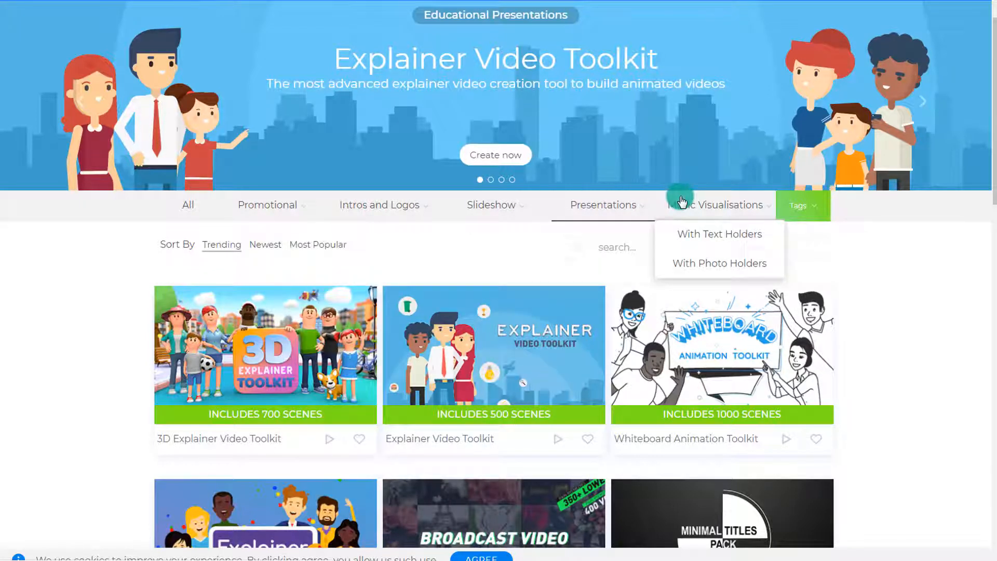
mouse_move(300, 209)
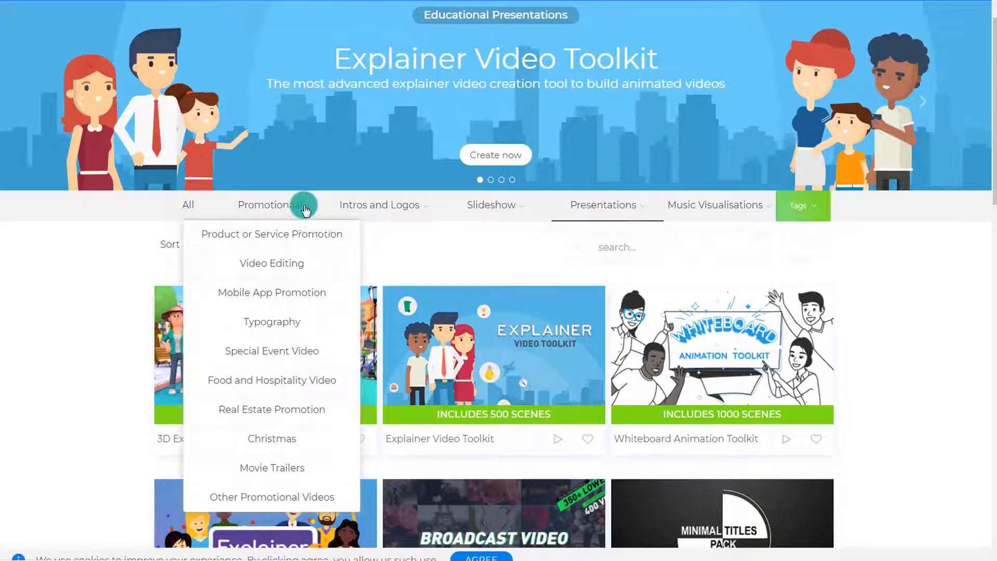
mouse_move(352, 207)
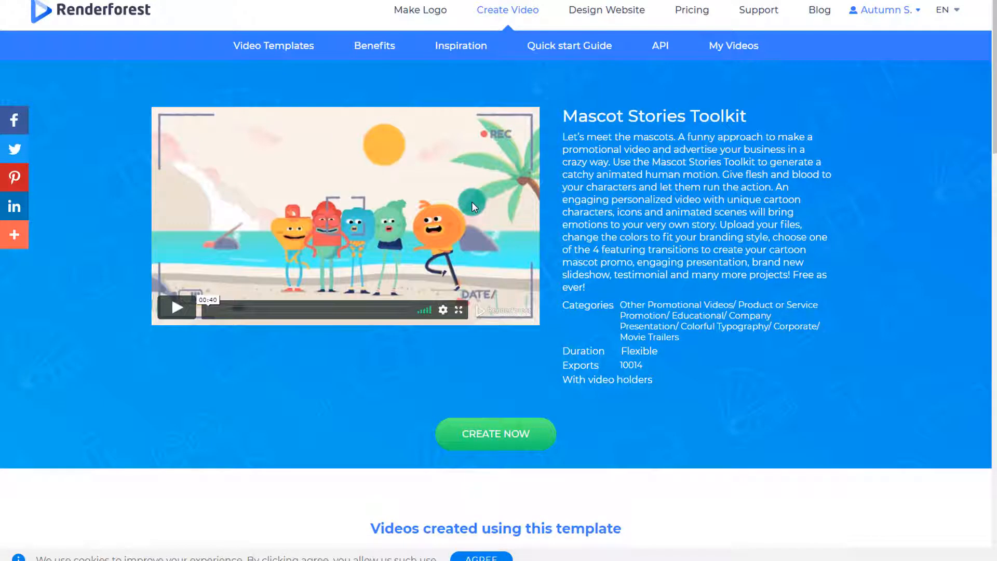
Step: Start a new video from the Mascot Stories Toolkit template and open the scene library to add a scene
click(492, 434)
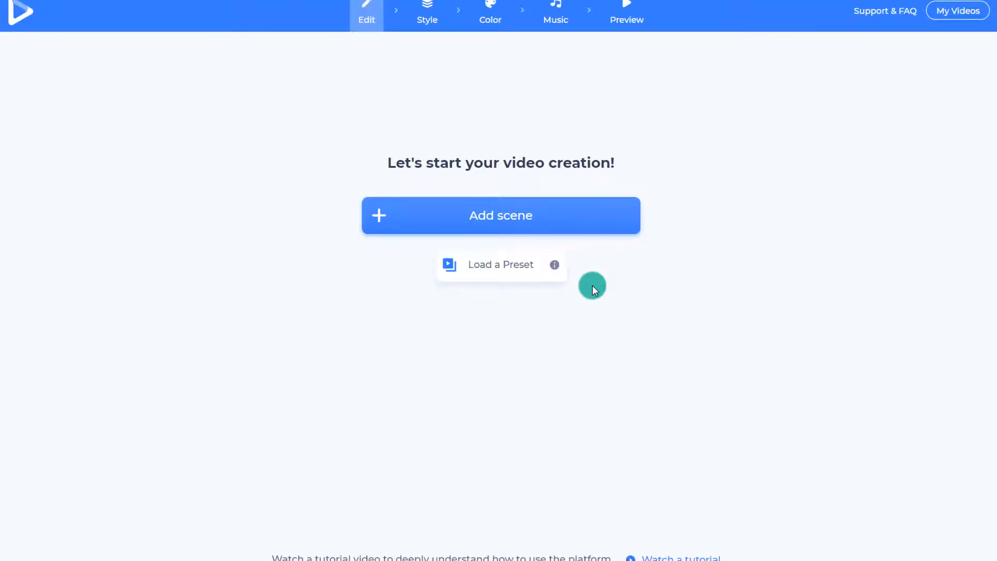
click(567, 218)
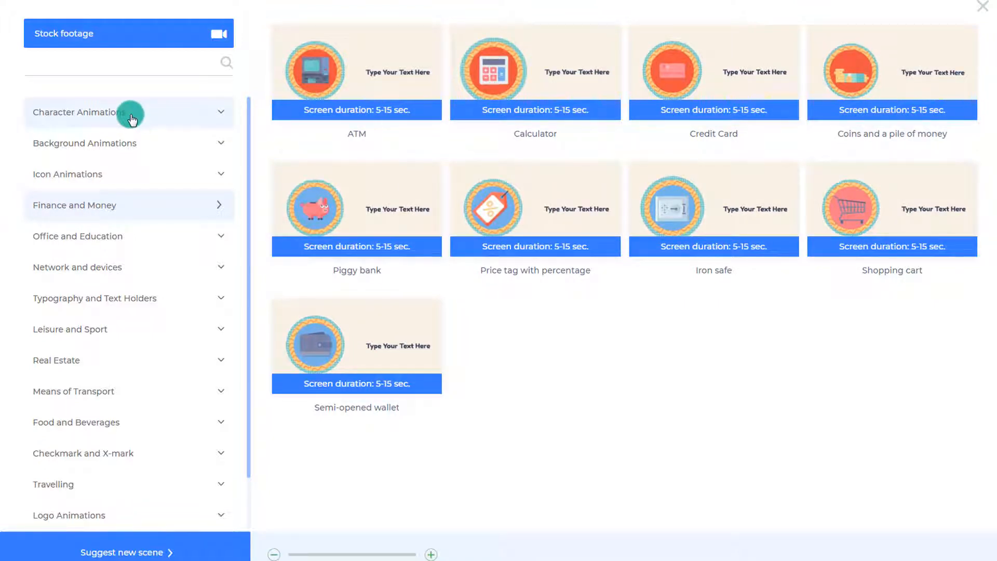
Step: Examine the scenes under Character Animations, Background Animations, Finance and Money, and Typography and Text Holders
click(130, 116)
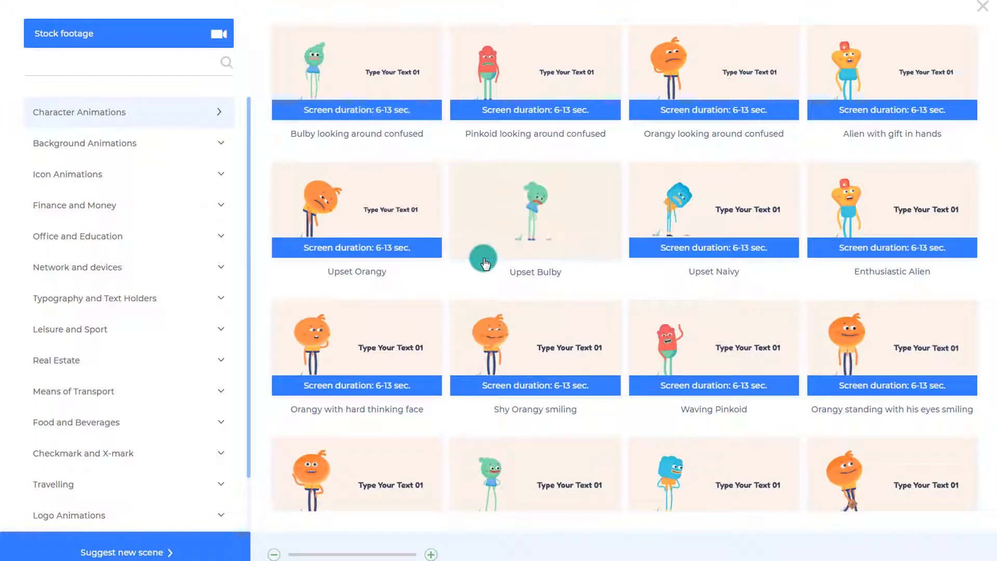
scroll(519, 280, down, 3)
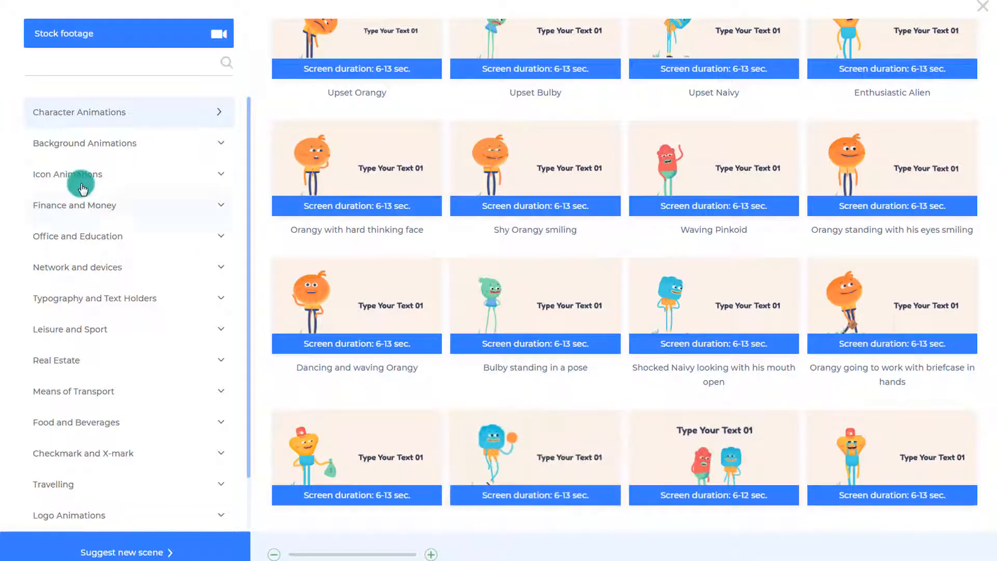
click(73, 142)
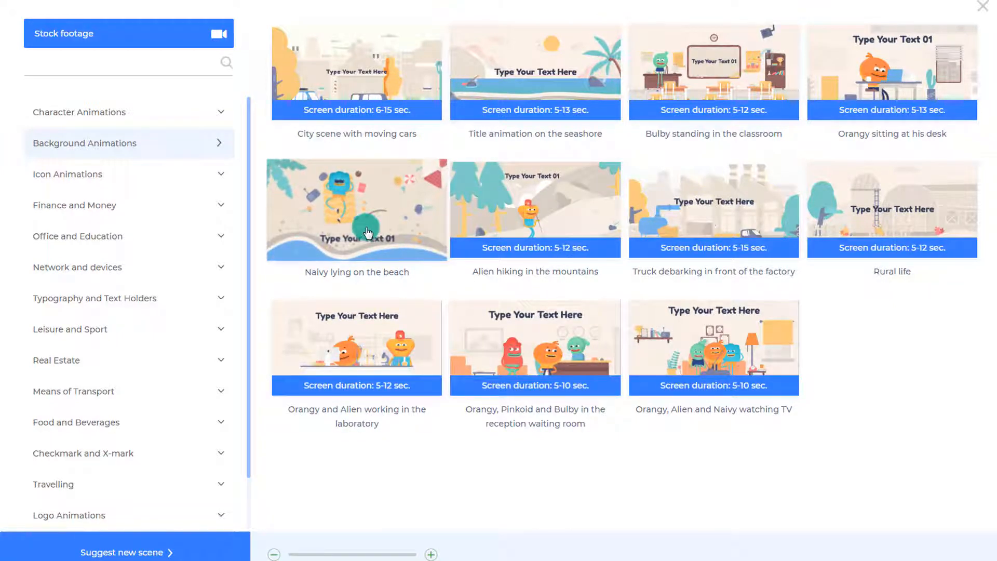
click(56, 206)
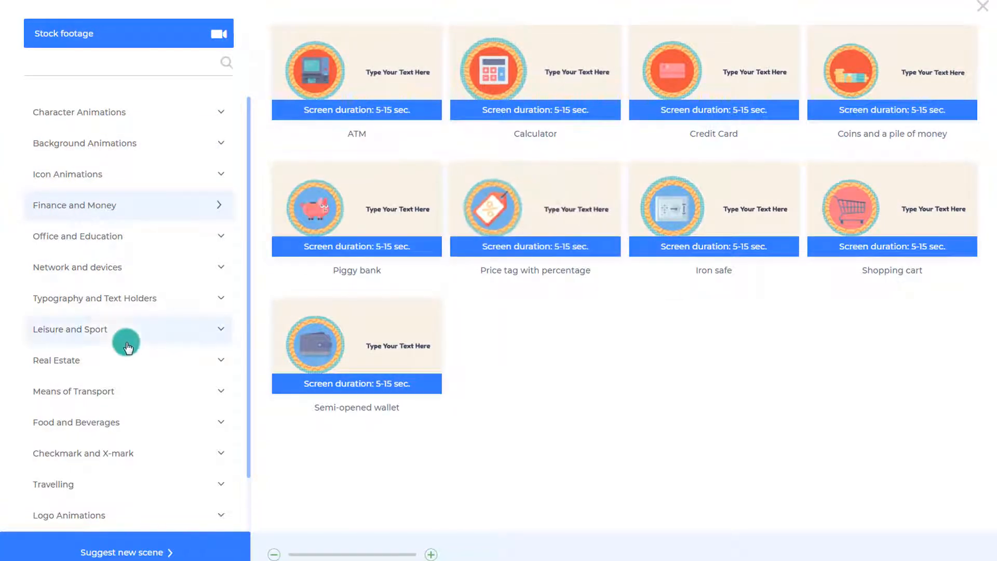
click(112, 308)
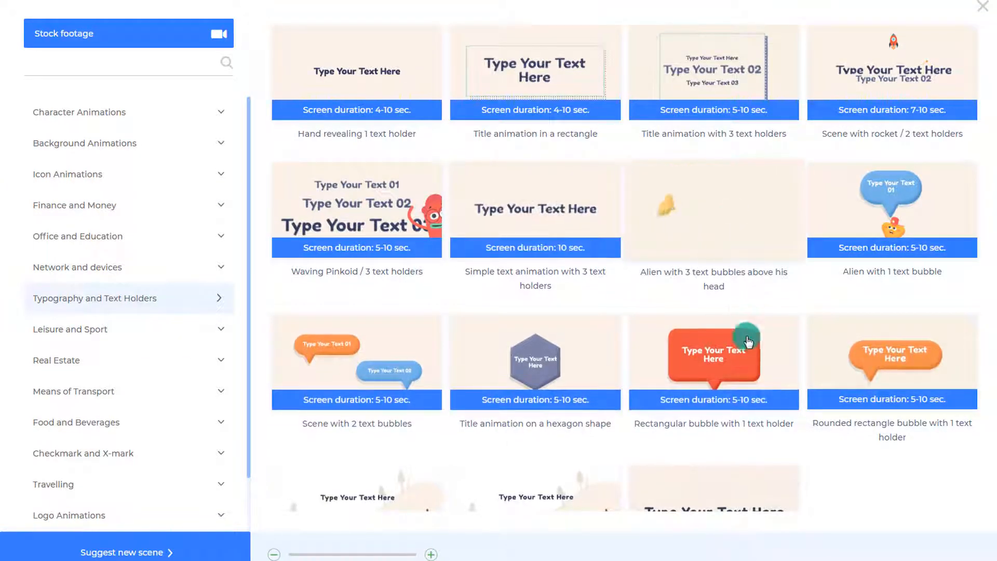
scroll(546, 353, down, 2)
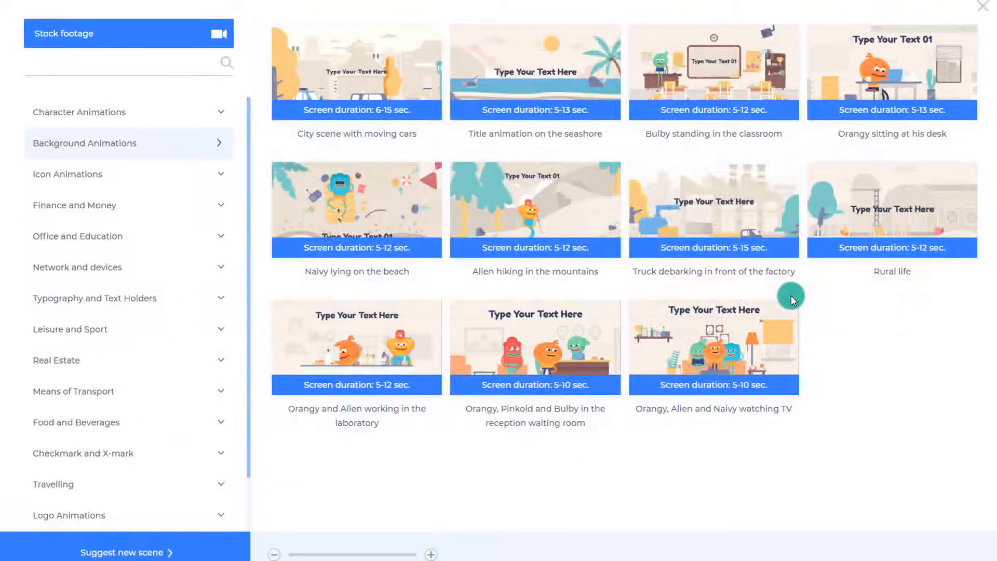
Step: Insert the "Bulby standing in the classroom" scene with the board text "Let's learn about the parts of a story!"
click(700, 94)
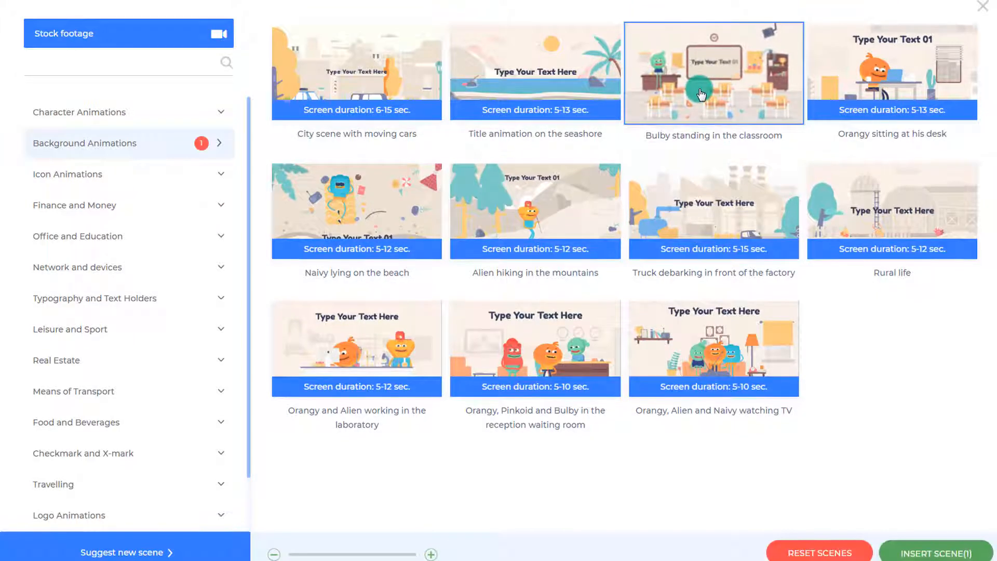
click(935, 552)
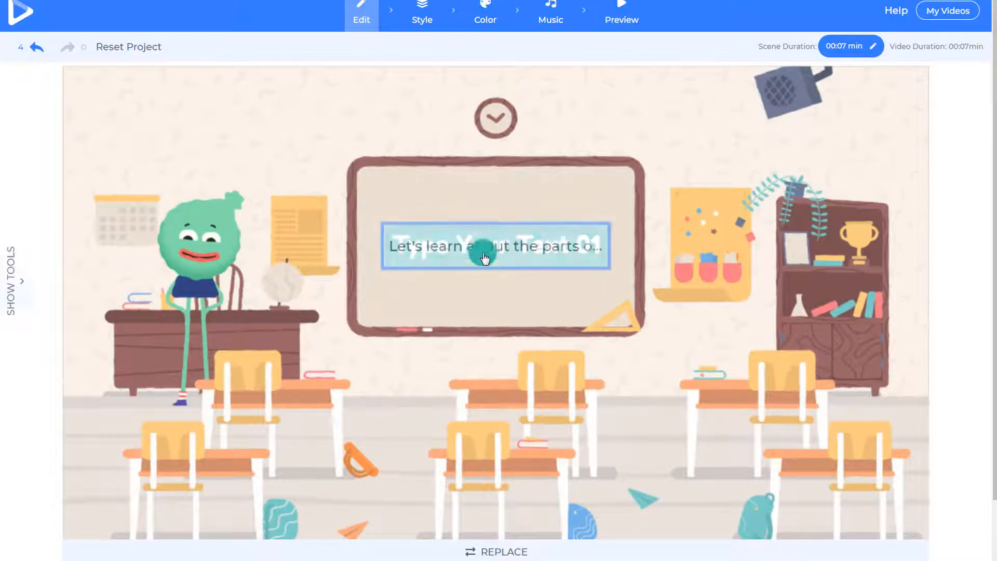
Step: Choose the second transition style for the changes between scenes
click(424, 23)
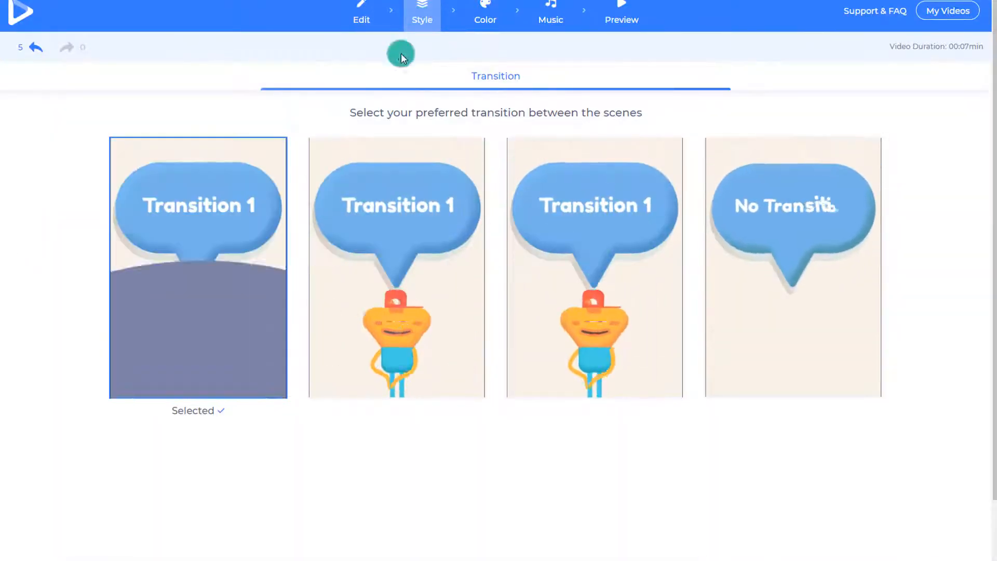
click(235, 280)
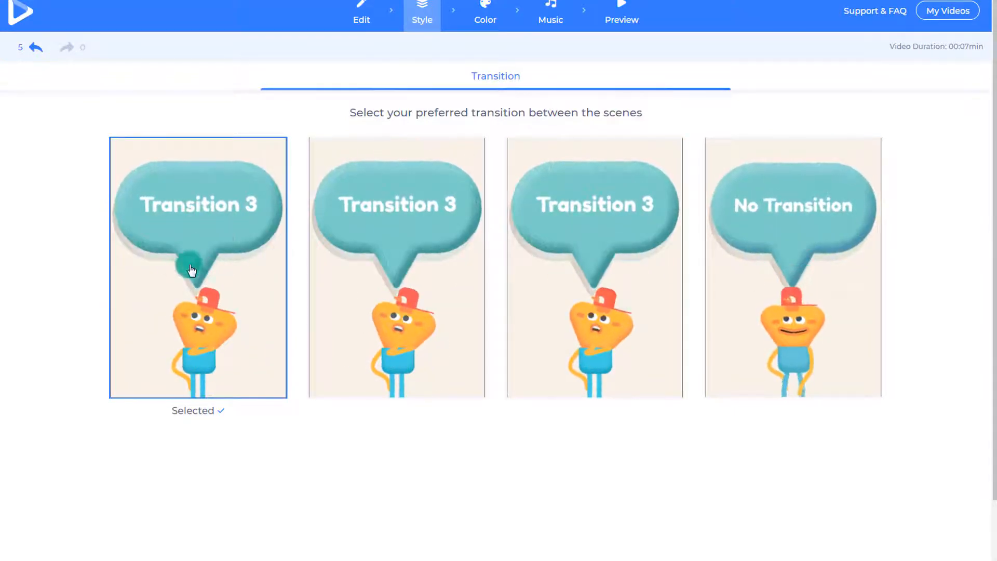
click(432, 268)
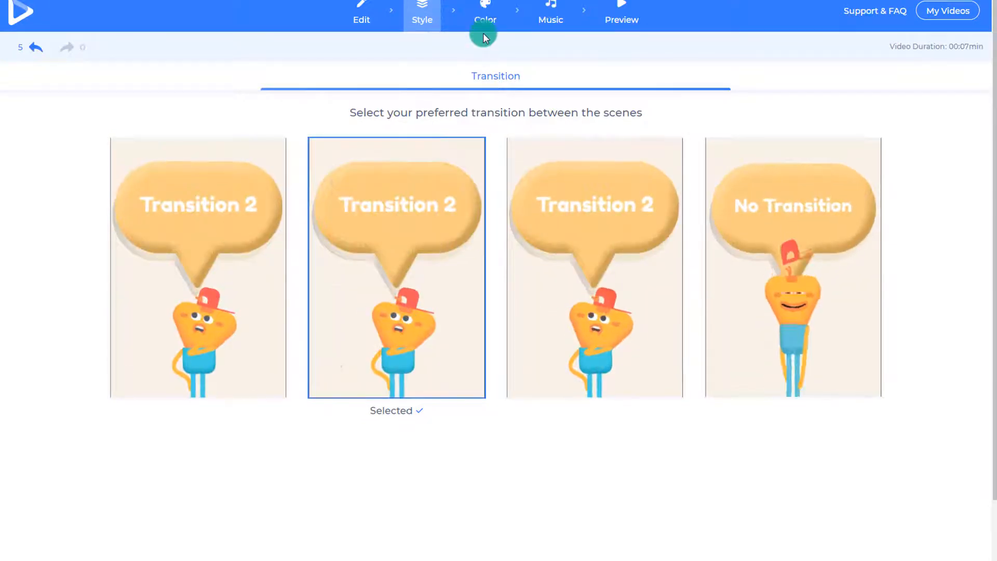
Step: Try the second and third preset color palettes, and apply the fourth one to the project
click(485, 27)
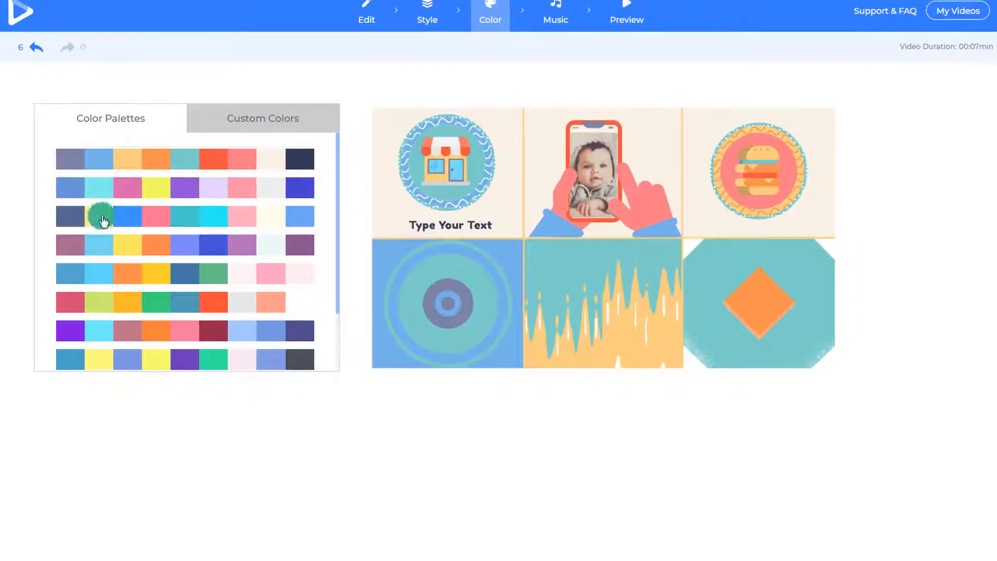
click(77, 193)
click(74, 218)
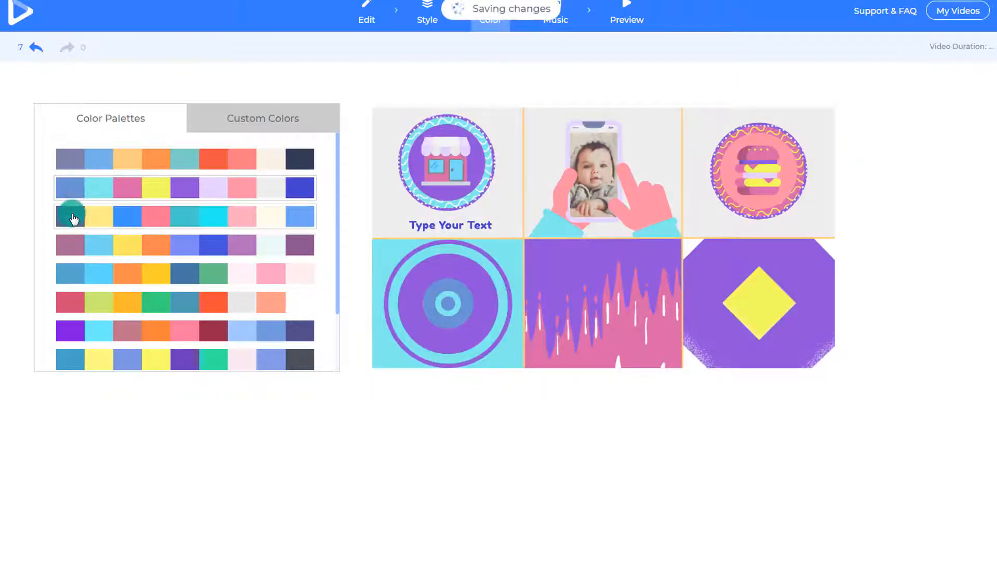
click(74, 242)
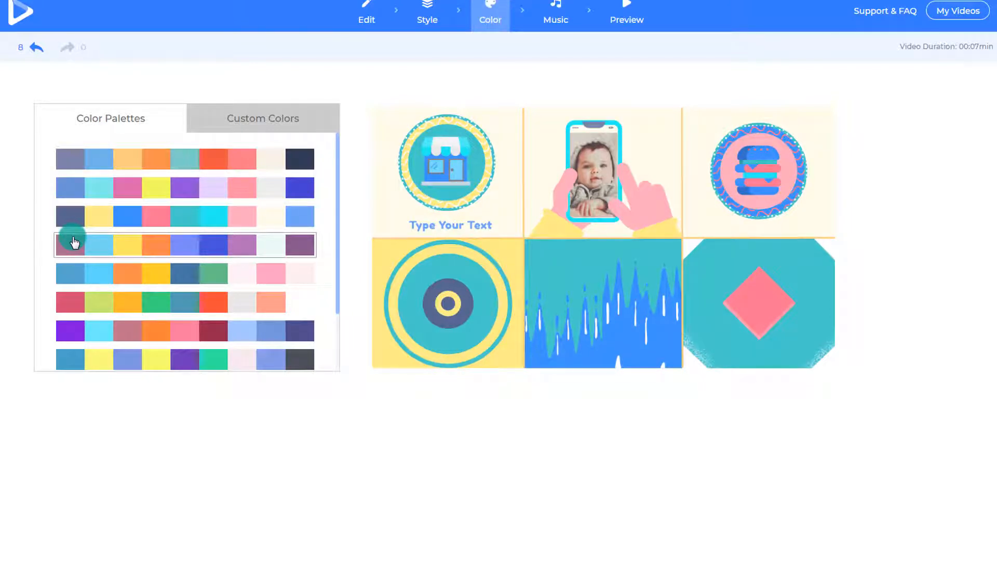
Step: Add the Energetic 8Bit Dubstep track from the music library to the video, and open the voiceover options
click(552, 16)
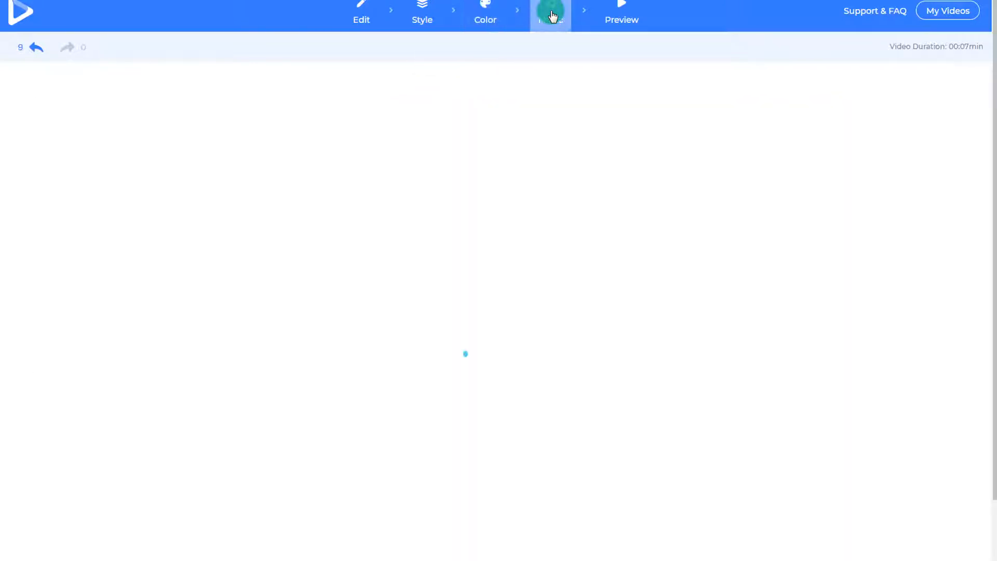
click(410, 200)
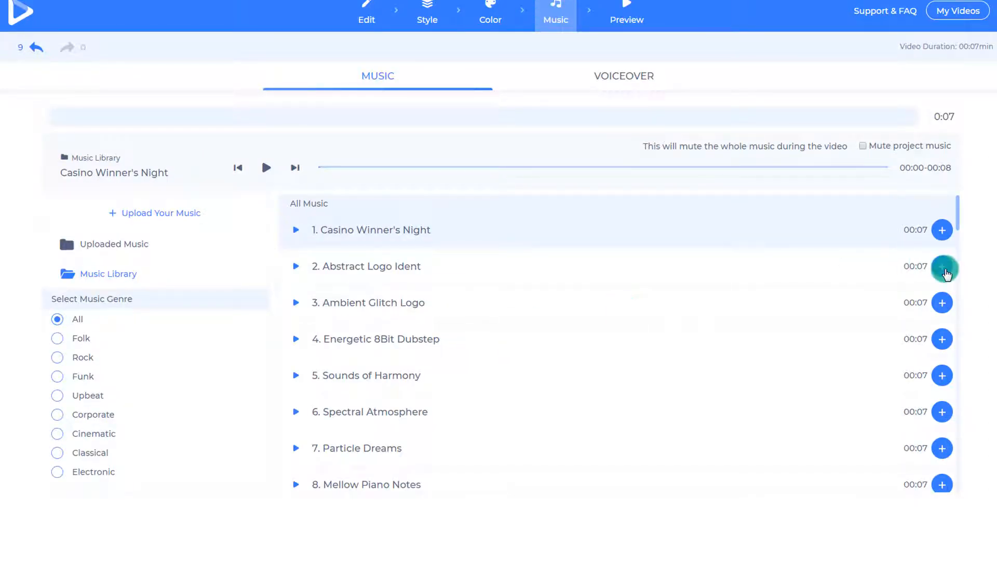
scroll(757, 388, down, 3)
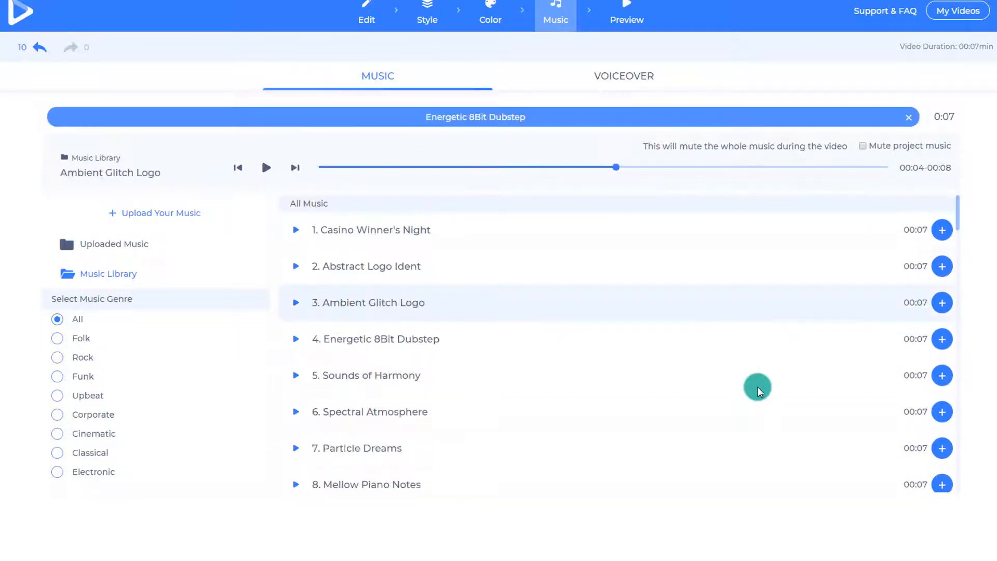
click(614, 83)
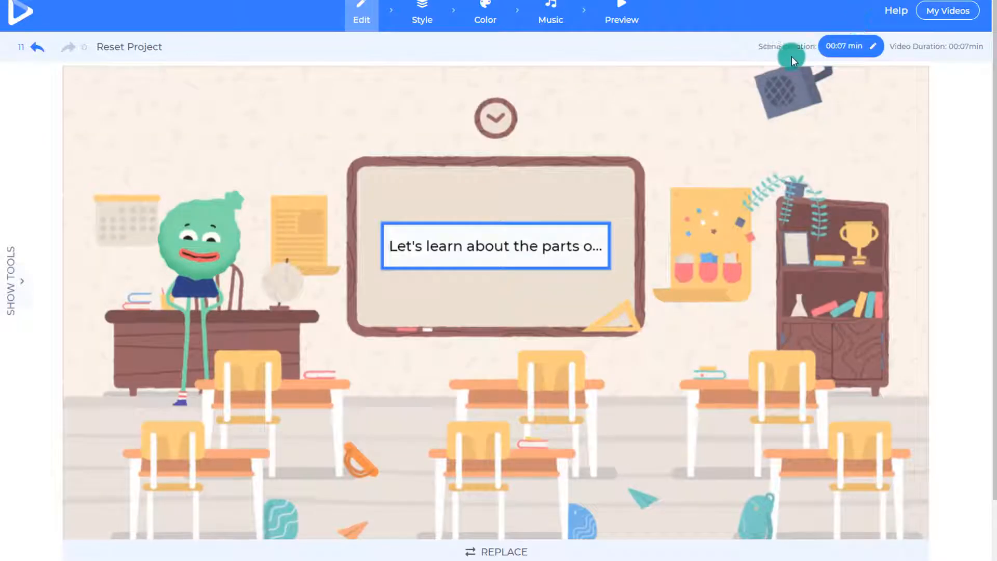
Step: Set the classroom scene's duration to 5 seconds, and show its text tools in a narrower area beside the scene
click(876, 48)
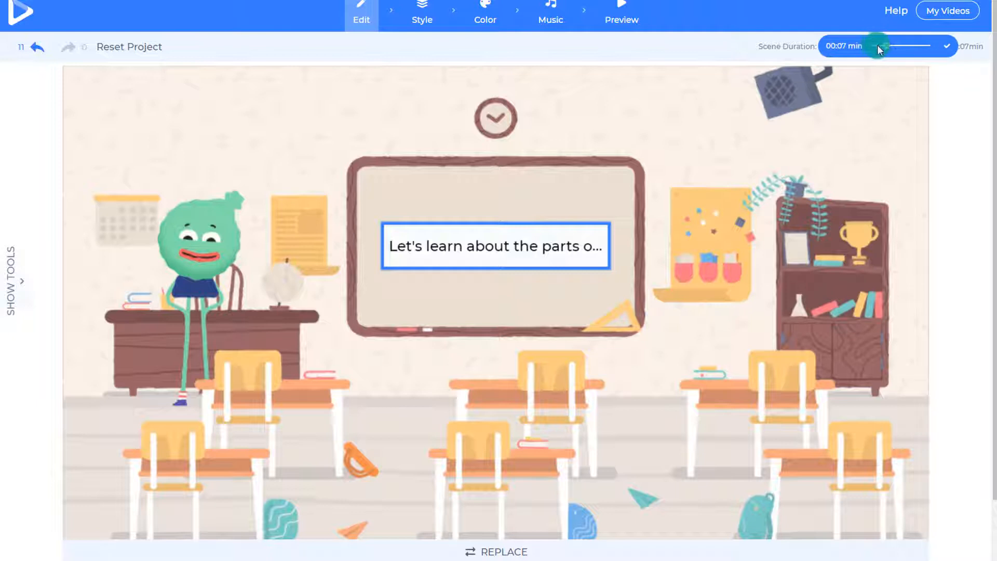
drag(879, 48, 873, 50)
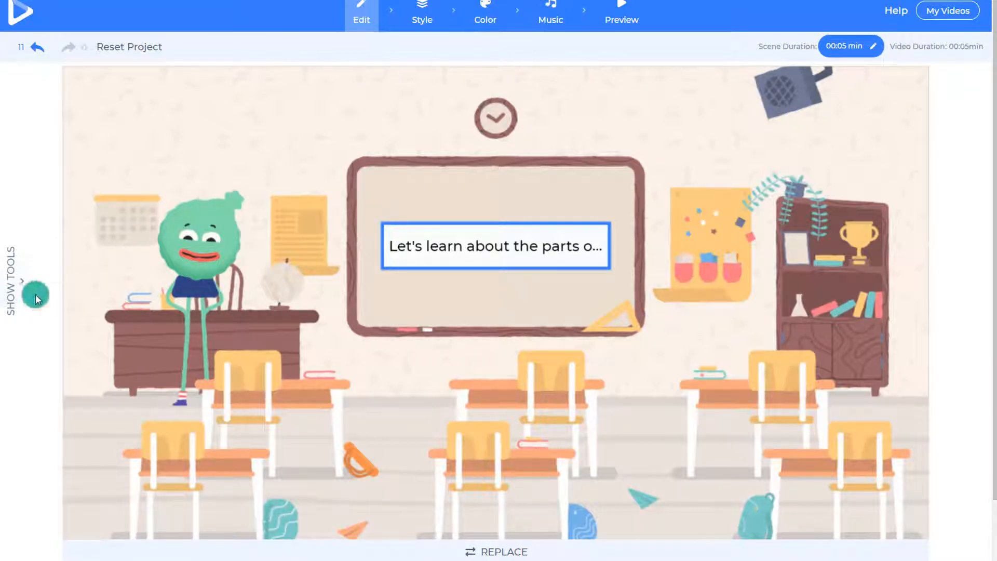
click(21, 287)
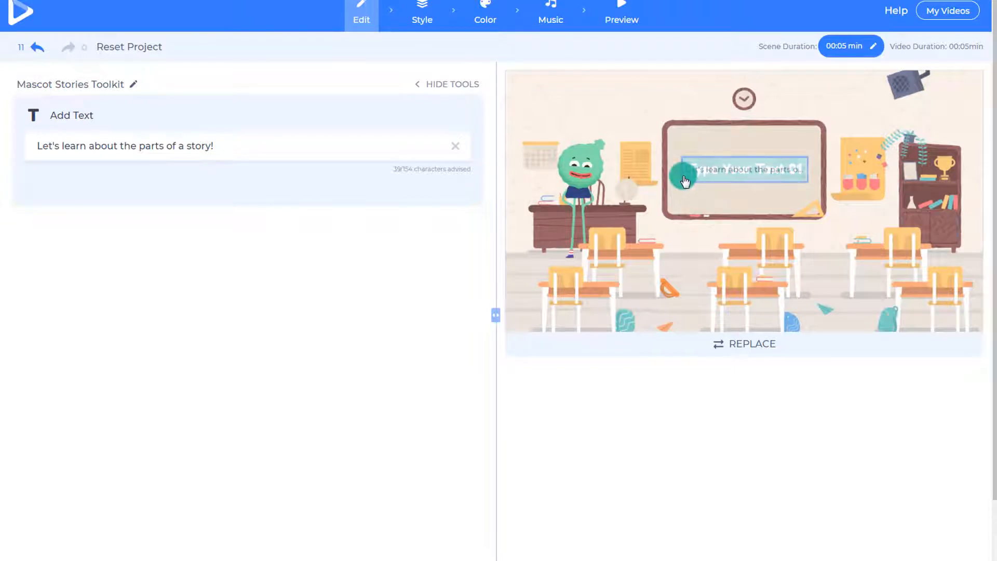
click(447, 192)
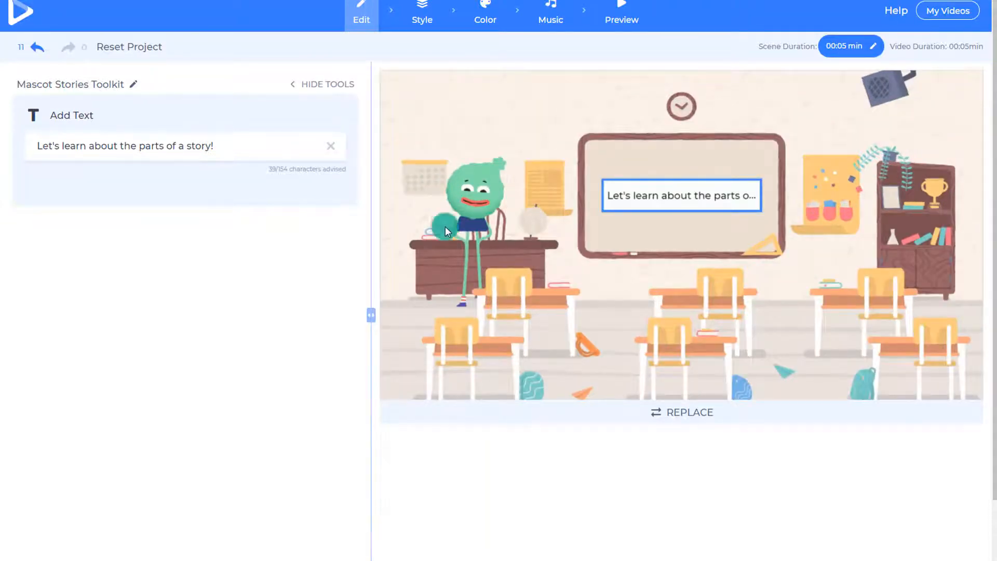
Step: Add a Checkmark and X-mark scene headed "The parts of a story will include:" with the items Characters, Setting and Action
scroll(444, 226, down, 2)
click(200, 533)
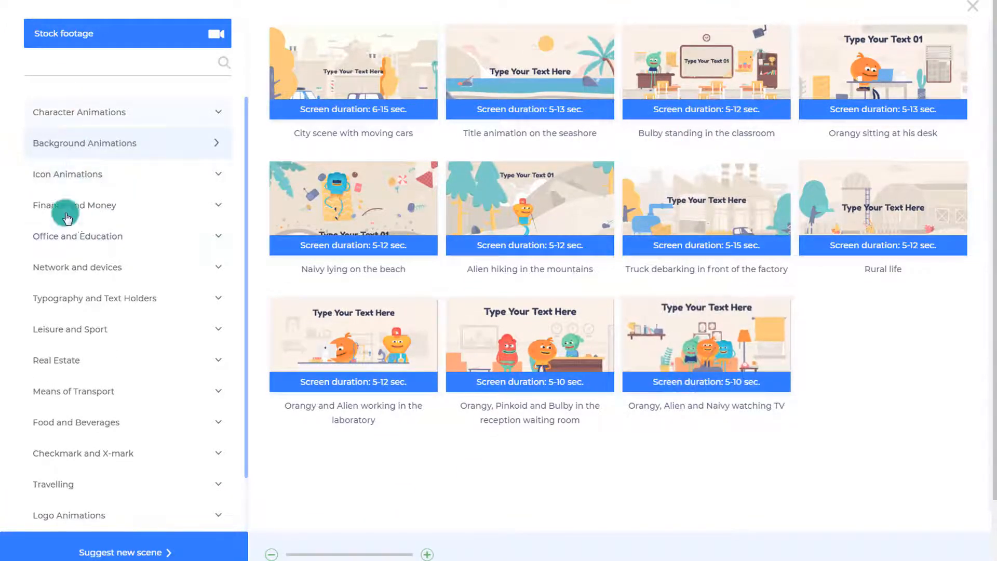
click(85, 396)
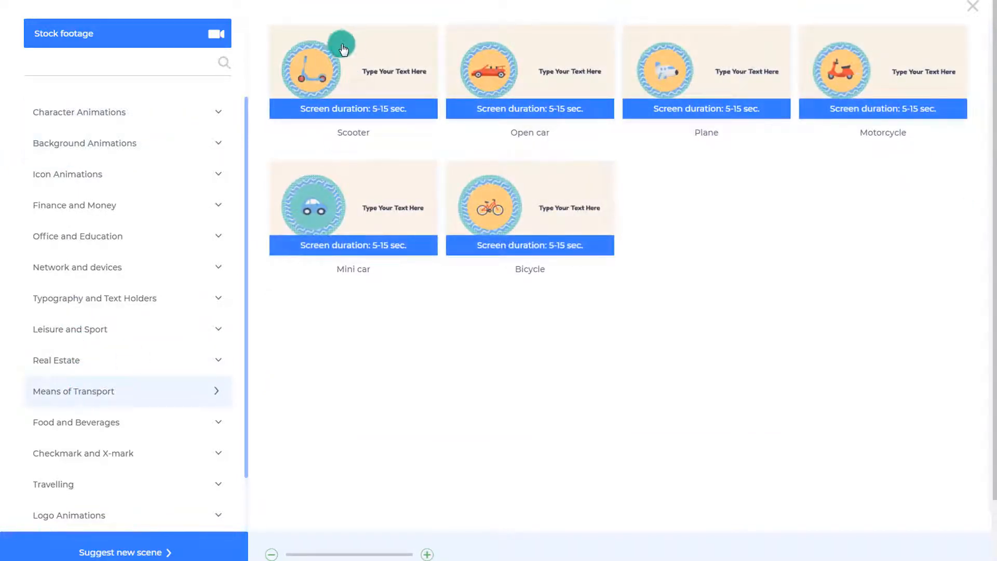
click(64, 360)
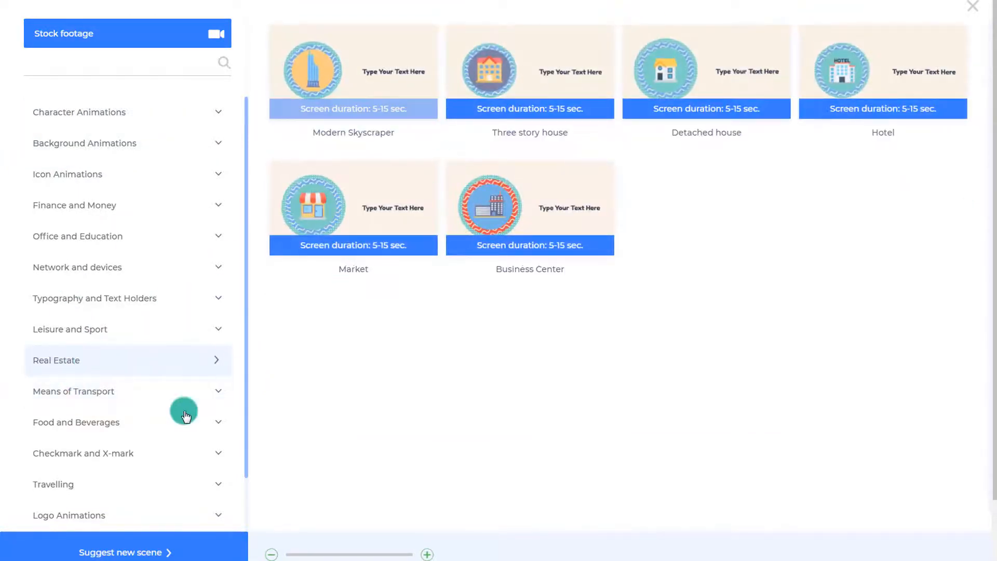
click(96, 459)
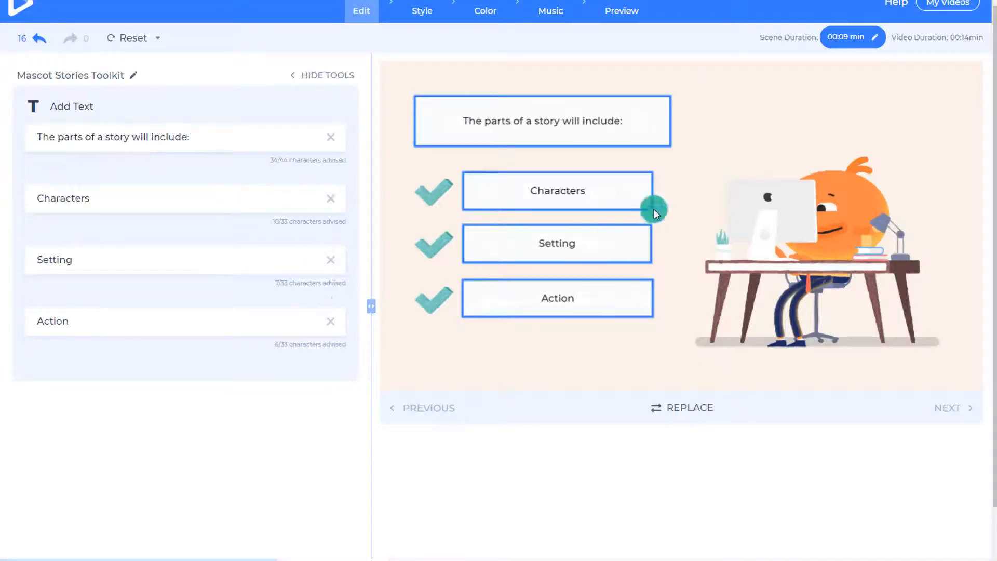
Step: Review the project's transition style and look over its voiceover and music options
scroll(457, 172, up, 1)
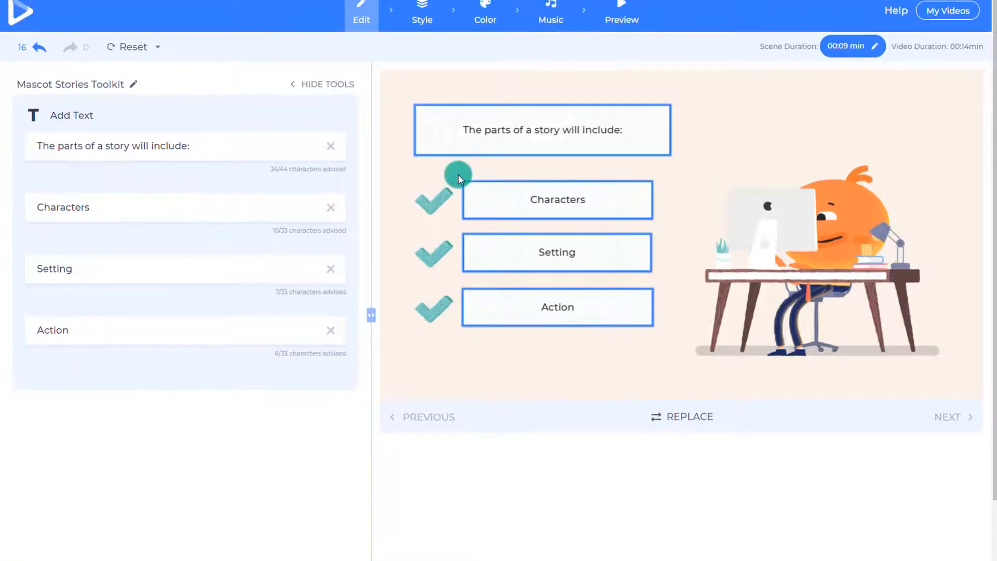
click(428, 23)
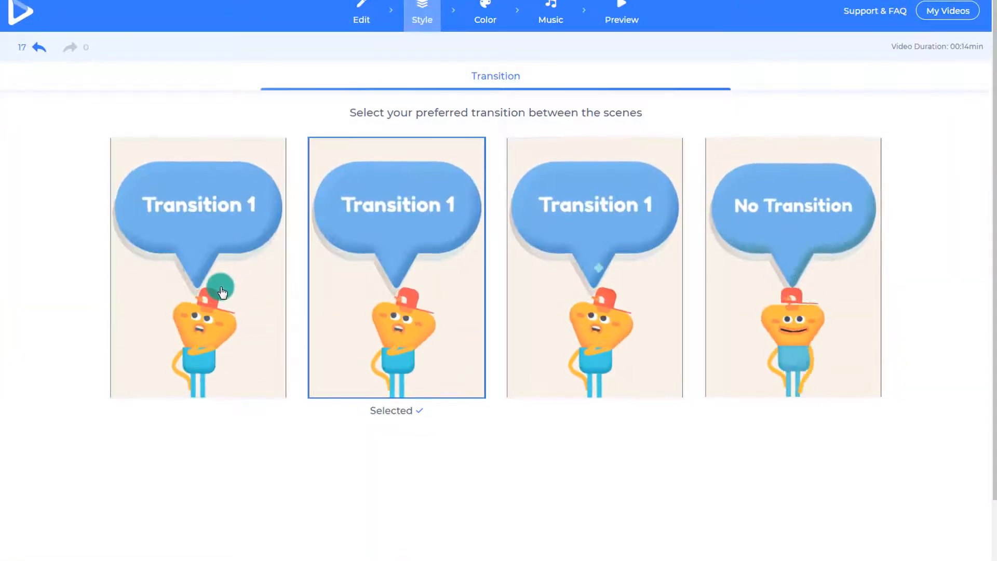
click(336, 310)
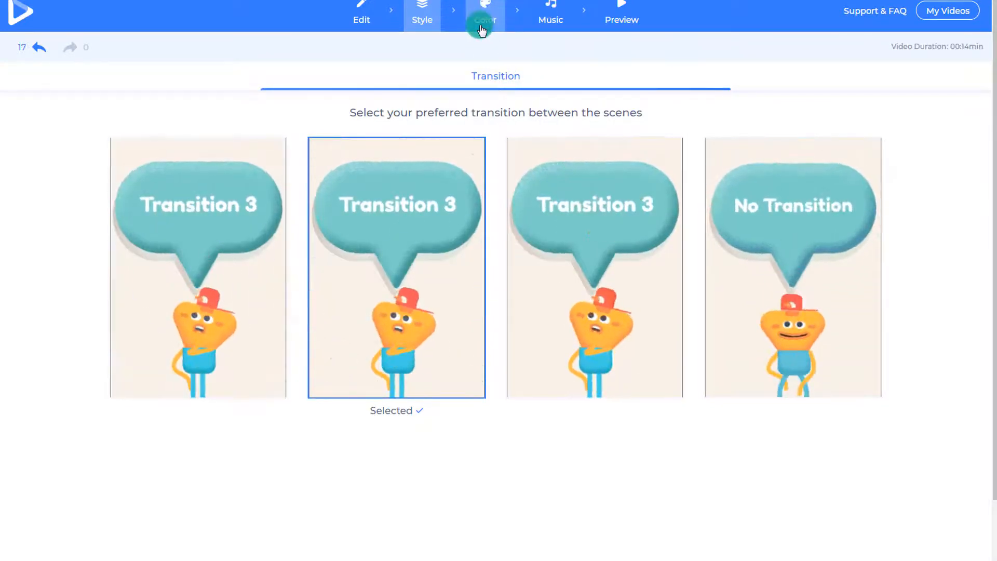
click(547, 23)
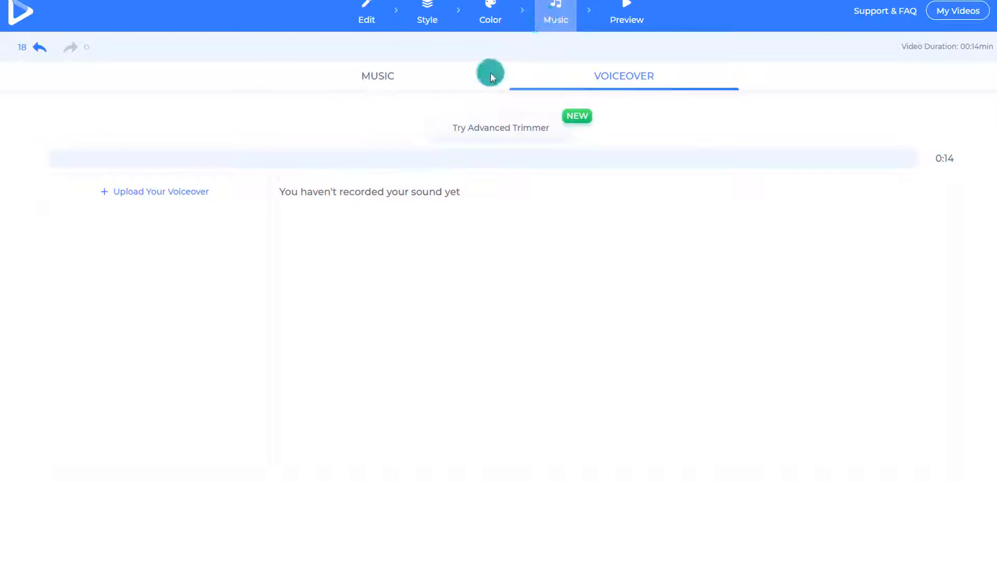
click(377, 77)
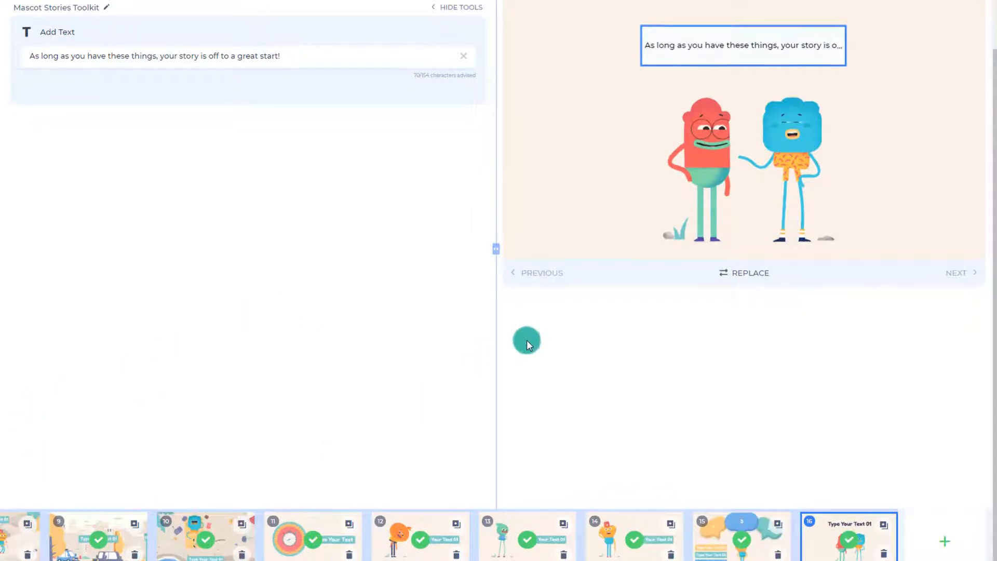
scroll(526, 346, up, 2)
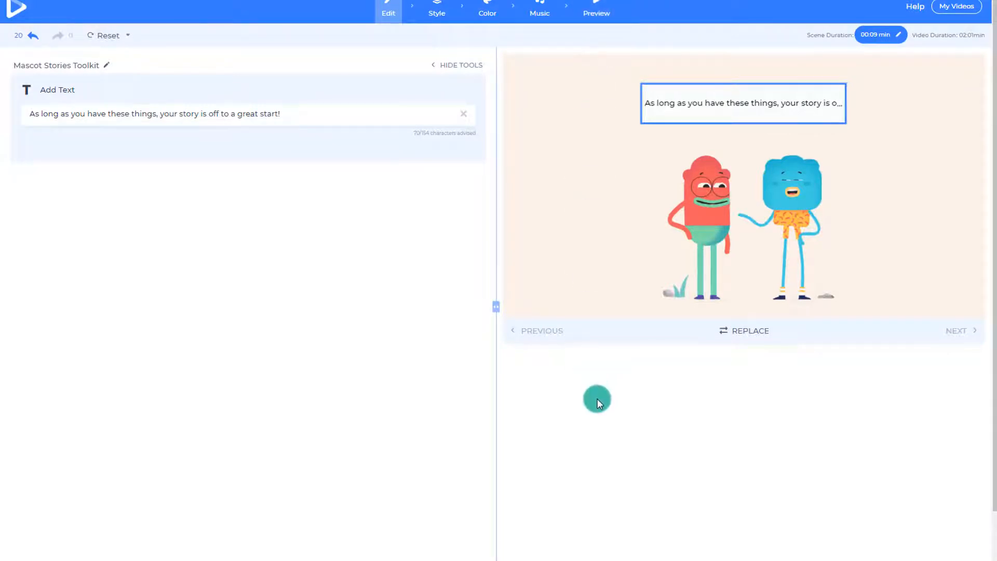
scroll(597, 398, down, 2)
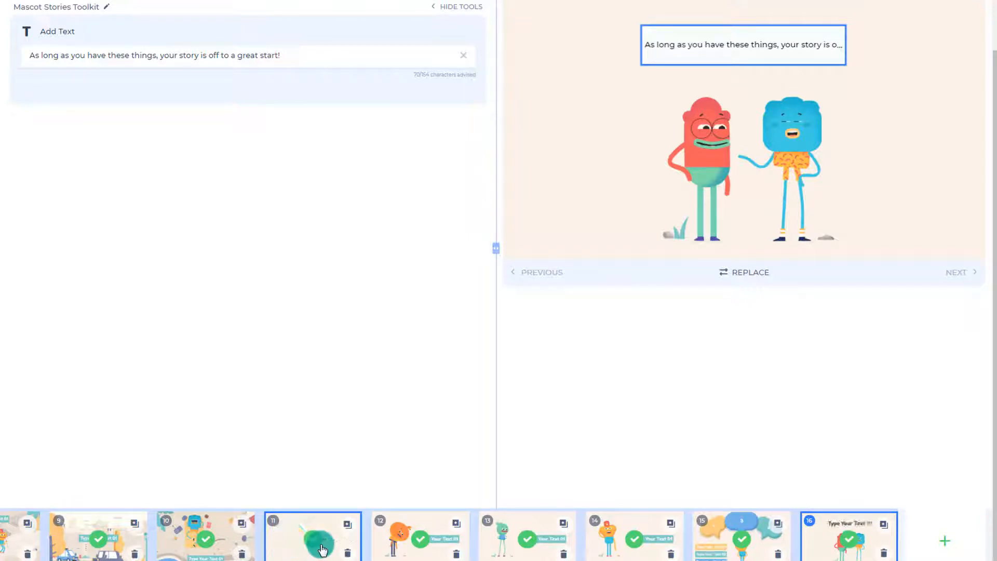
drag(628, 541, 623, 490)
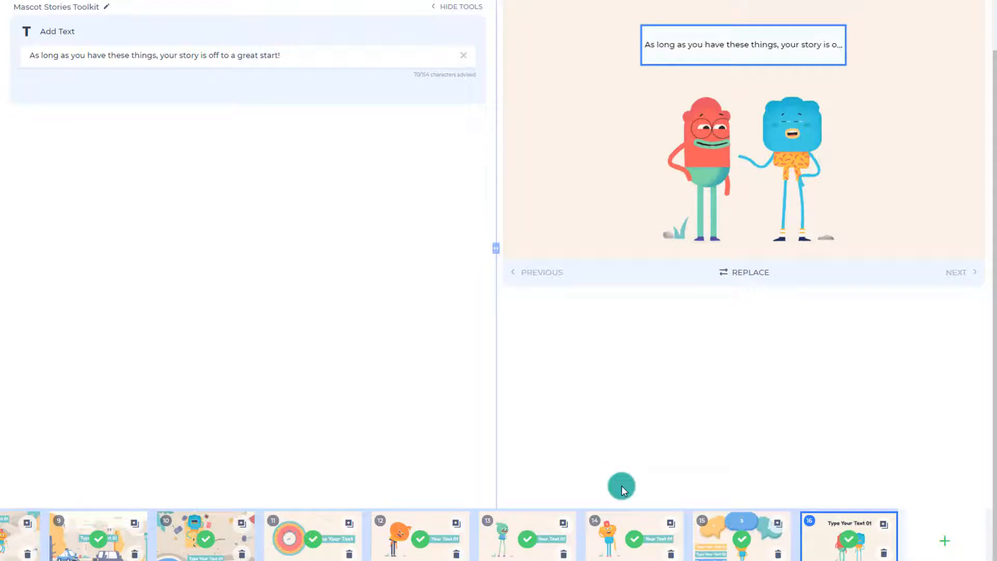
drag(623, 491, 767, 244)
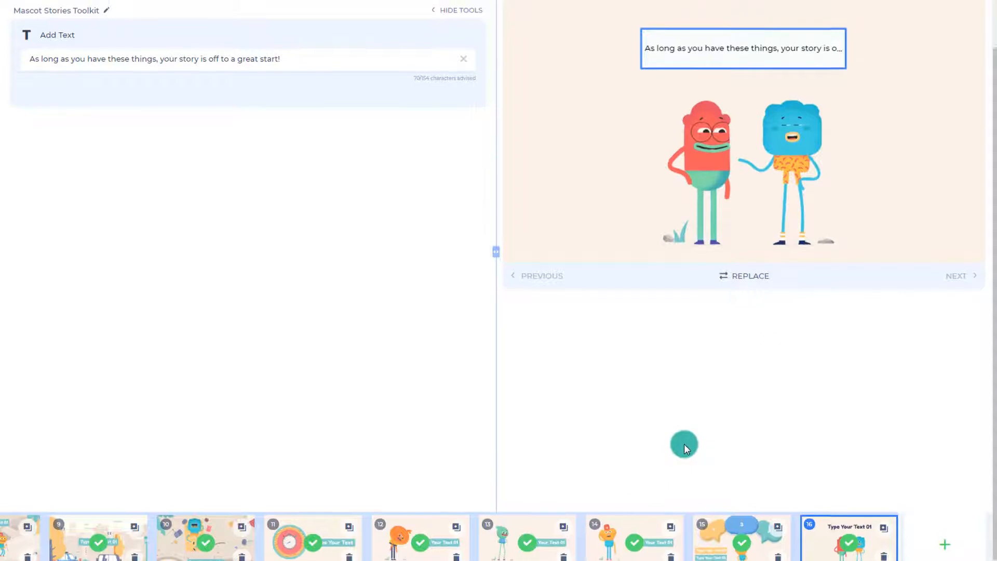
Step: Generate a free preview of the finished project
scroll(684, 444, up, 1)
click(595, 15)
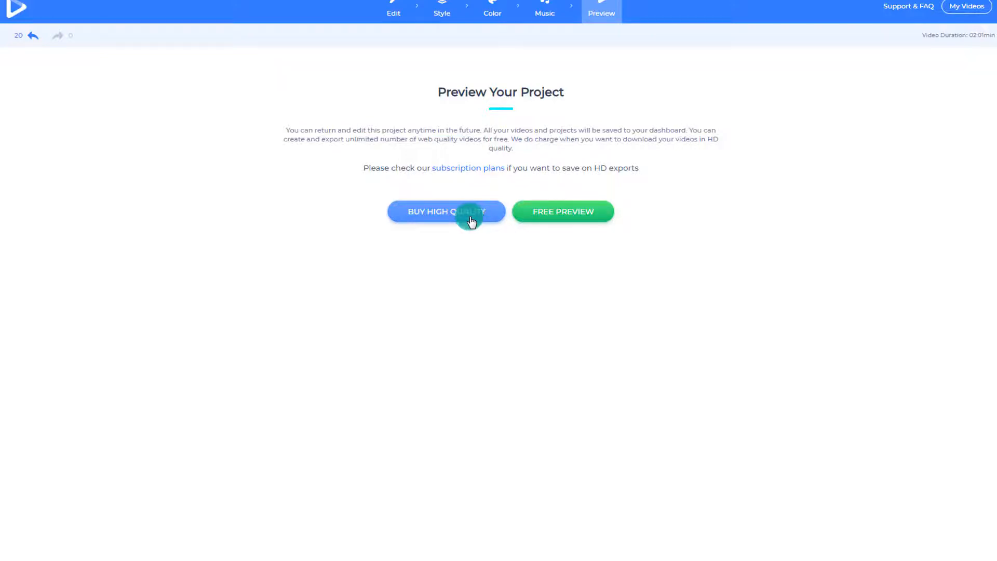
click(560, 210)
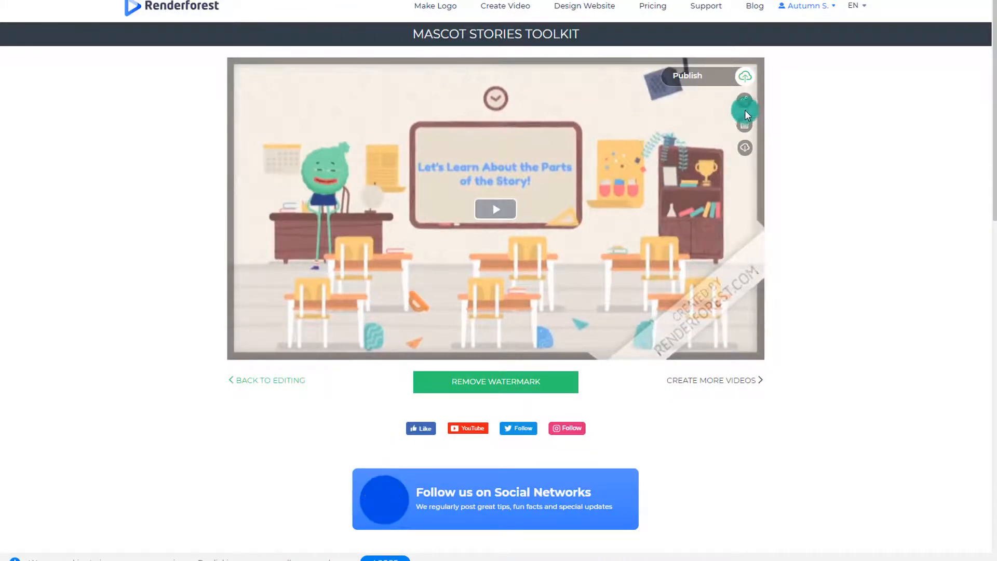
Step: Play the rendered preview video through its opening scenes and pause it
mouse_move(747, 107)
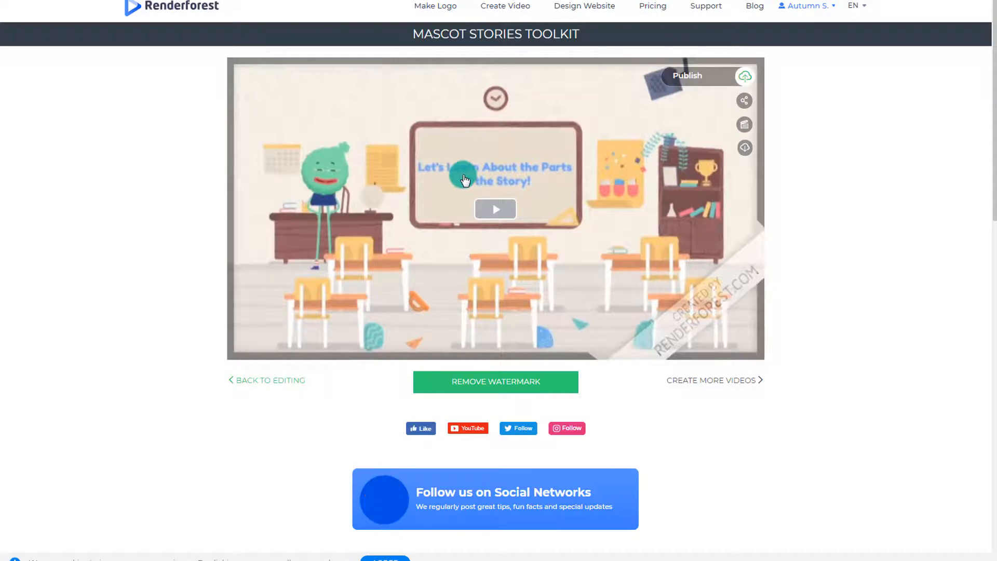
click(495, 208)
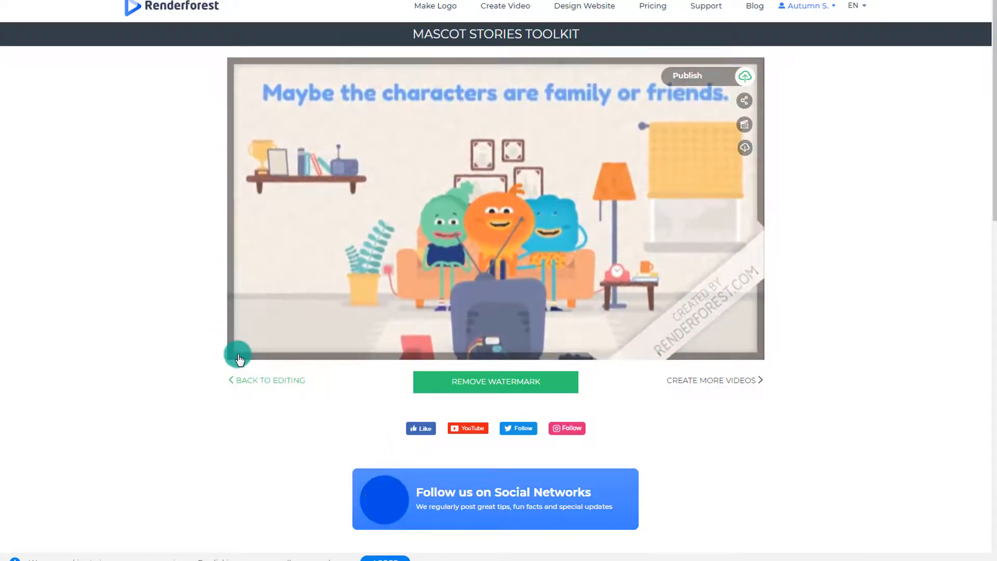
mouse_move(238, 353)
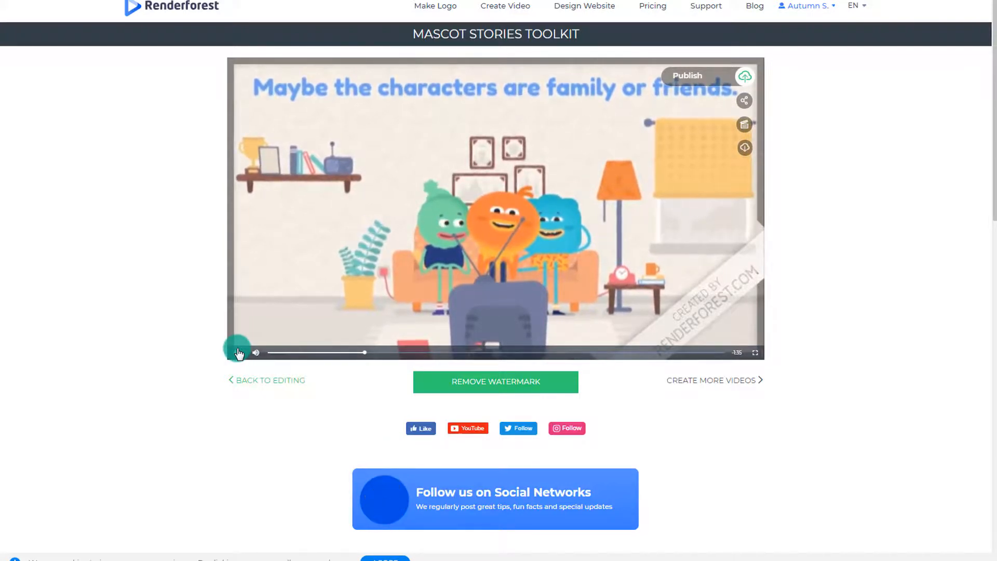
click(239, 353)
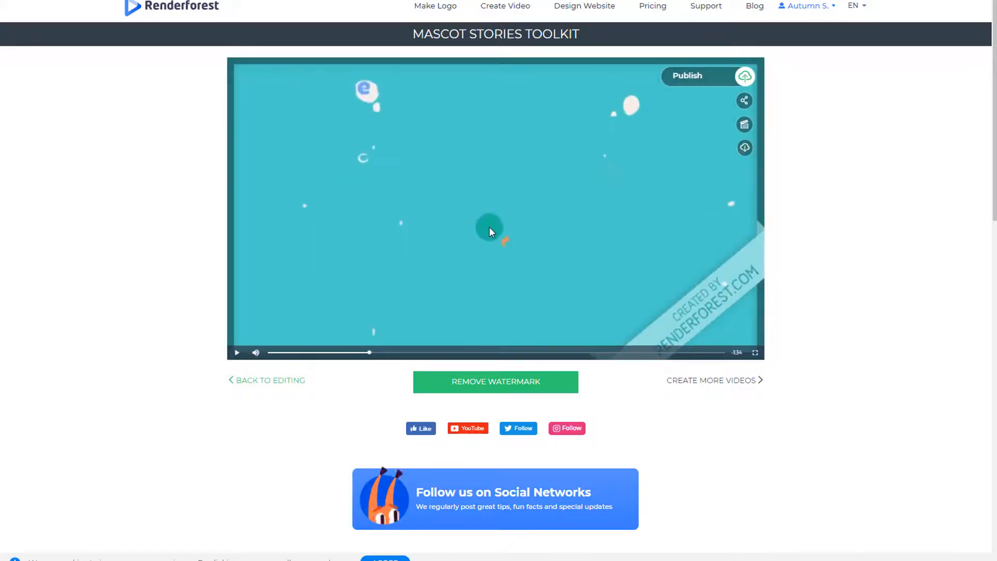
click(747, 102)
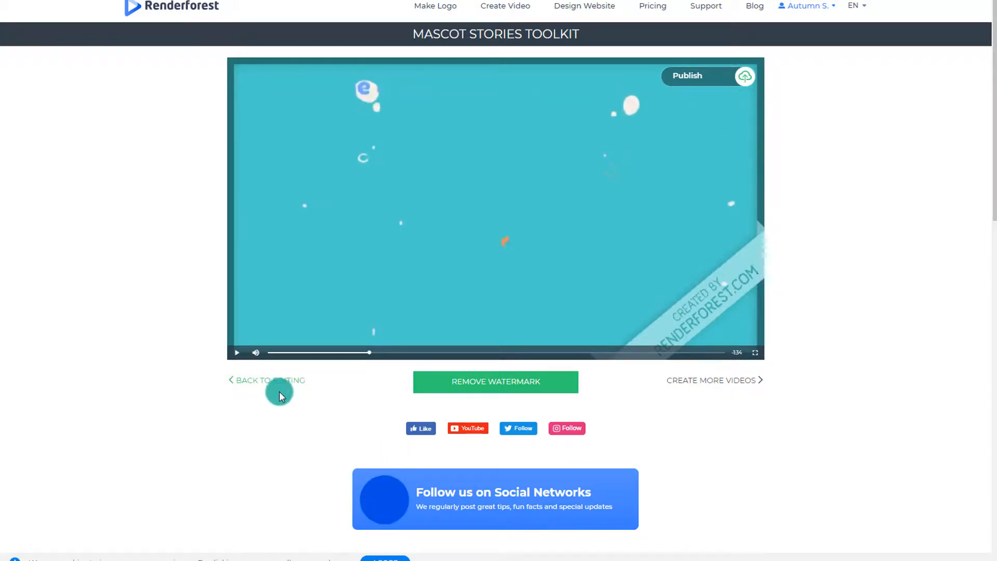
click(753, 99)
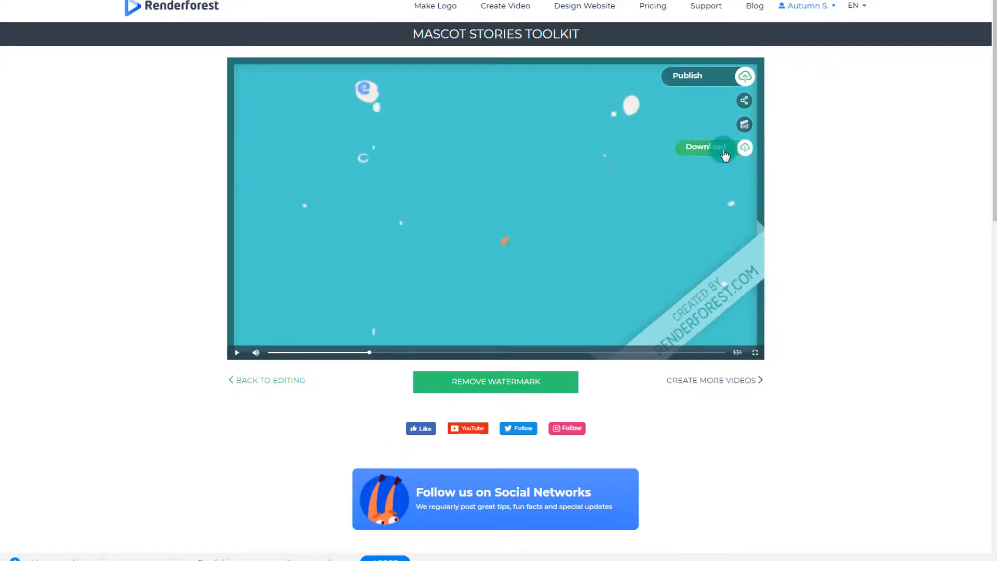
click(270, 382)
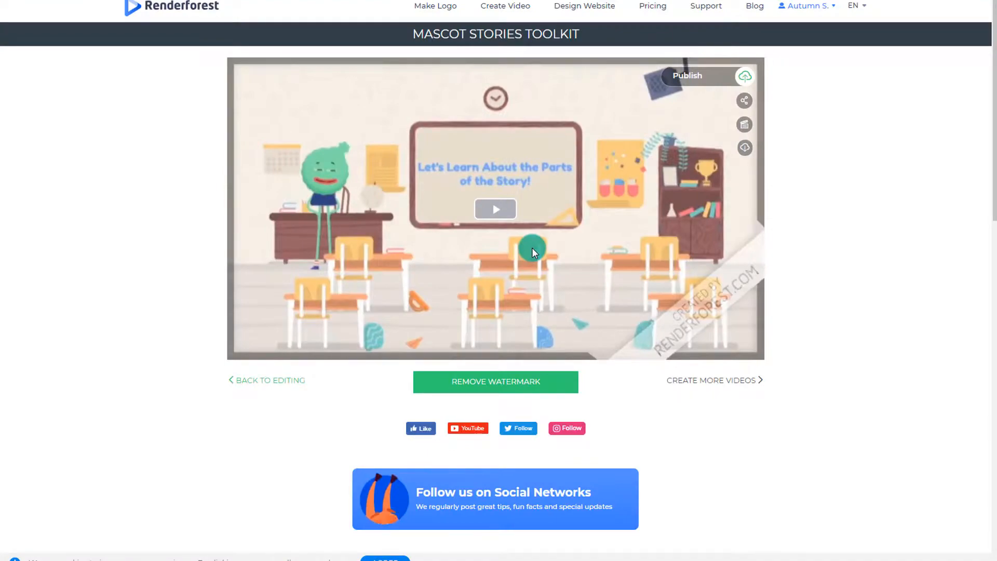
Step: Publish the video to YouTube as "Story Elements" with the description "Story Element Video Created using Renderforst" and open the uploads list in YouTube Studio
click(744, 82)
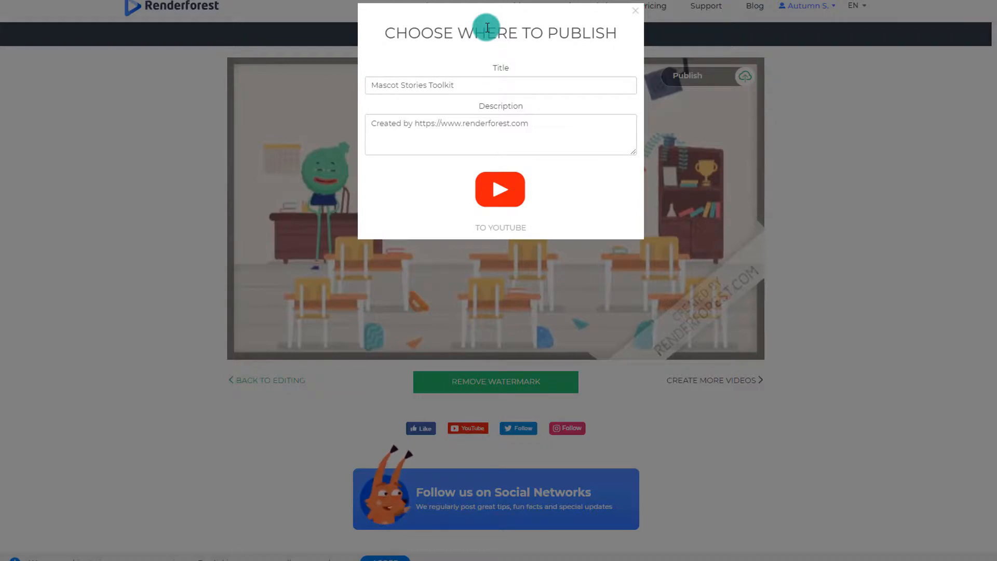
click(509, 202)
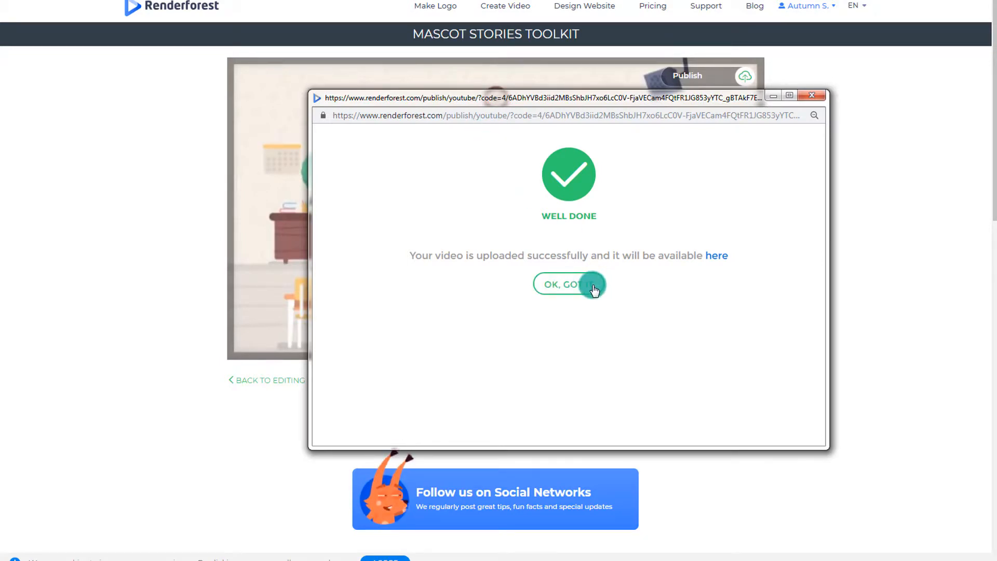
right_click(716, 259)
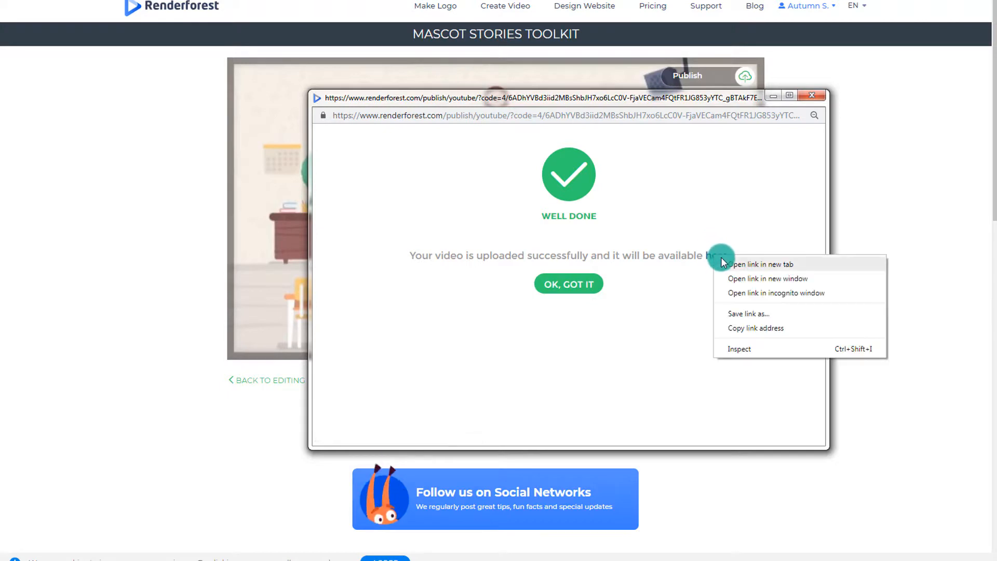
click(727, 261)
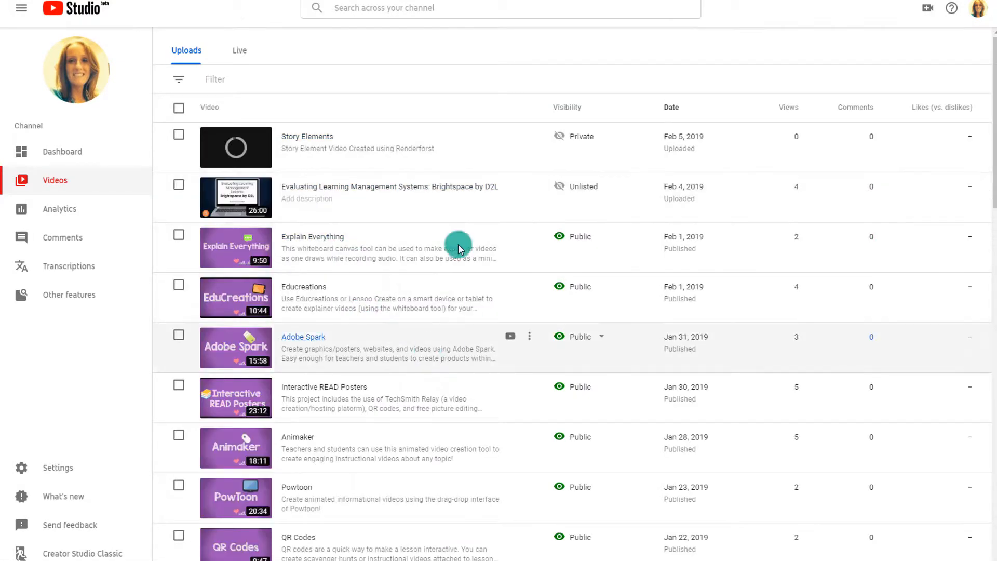
Step: Change the visibility of the Story Elements upload to Public and save the setting
mouse_move(227, 143)
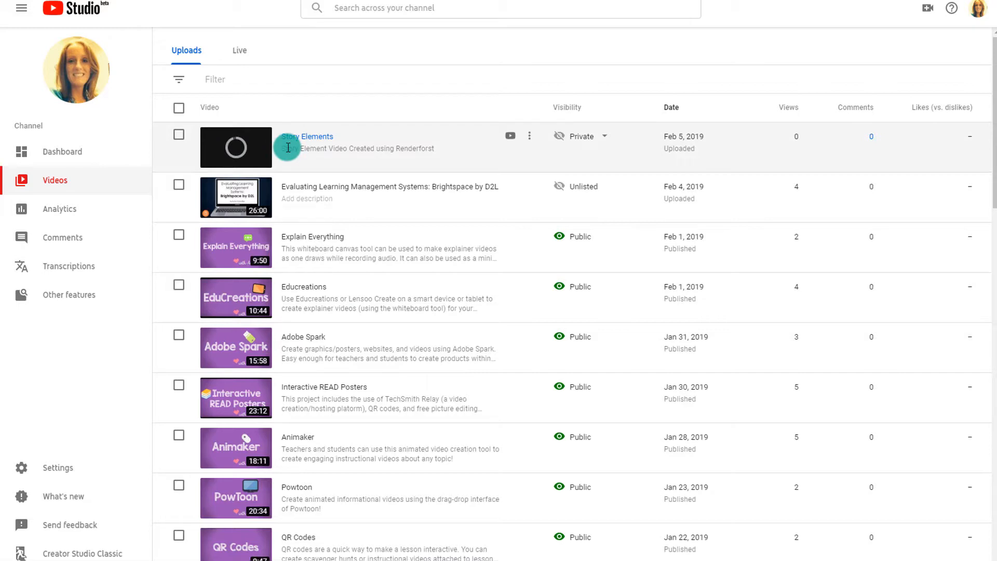
click(578, 141)
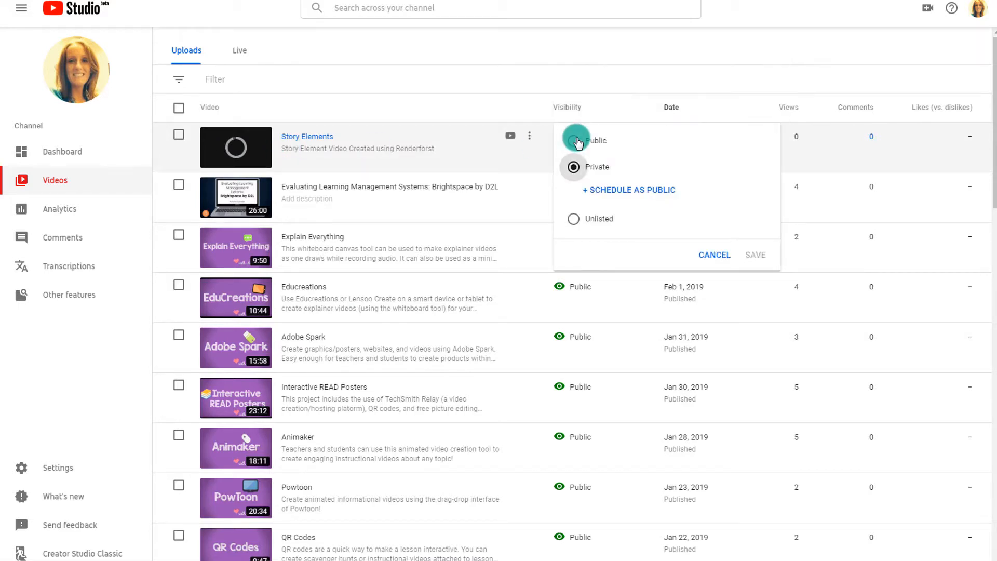
click(574, 142)
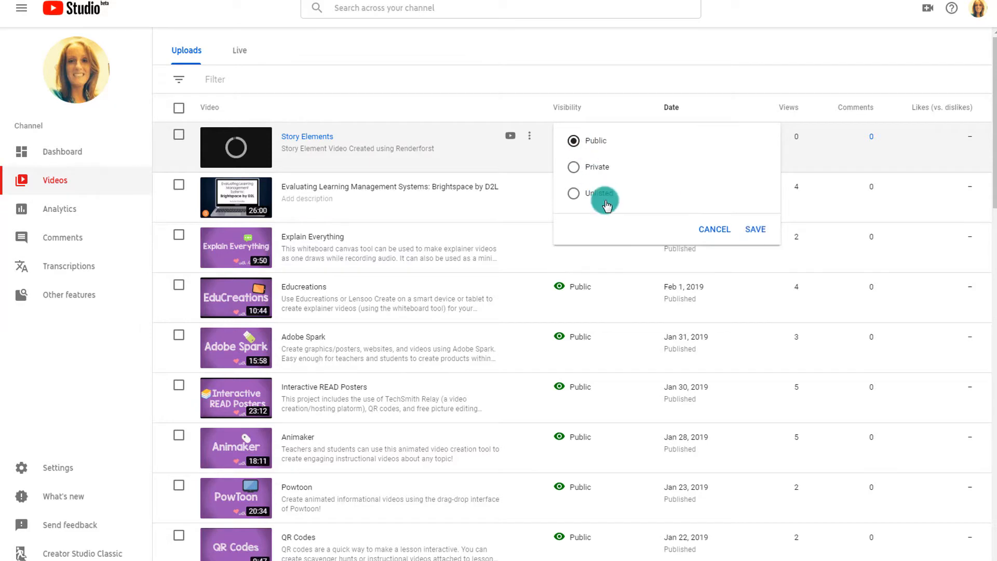
click(755, 229)
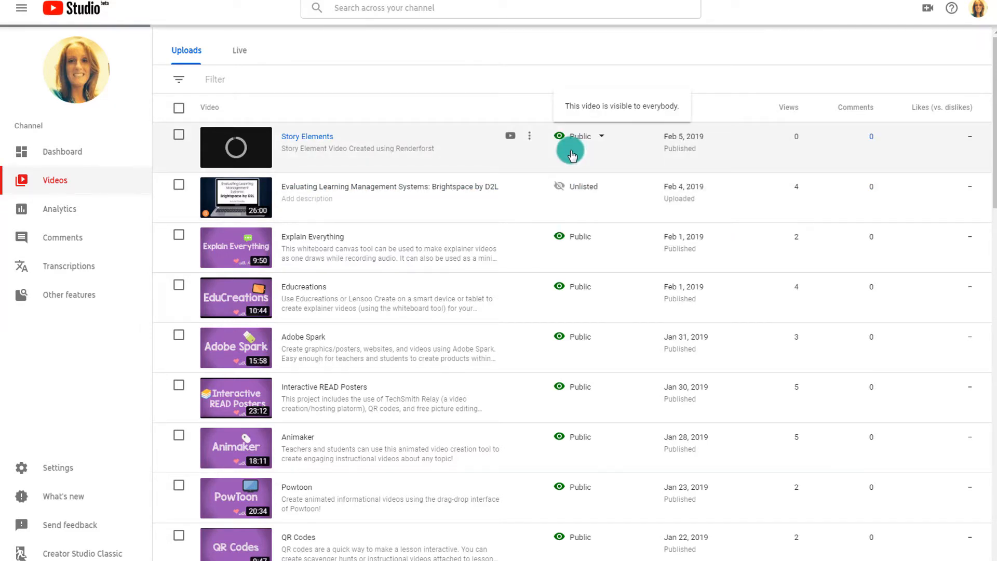
Step: Open the Story Elements video on its YouTube watch page, pause playback and look over the page
click(666, 146)
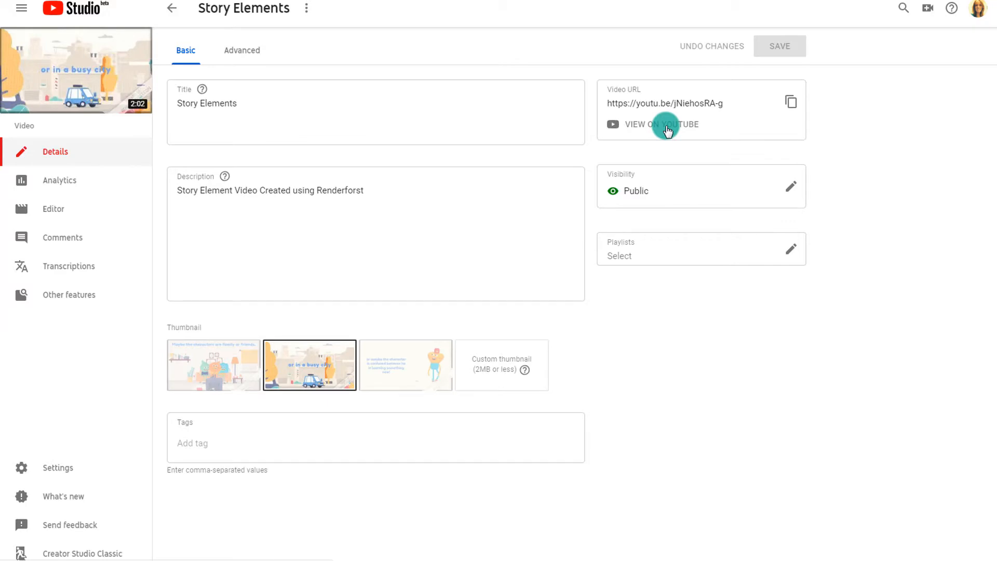
click(654, 129)
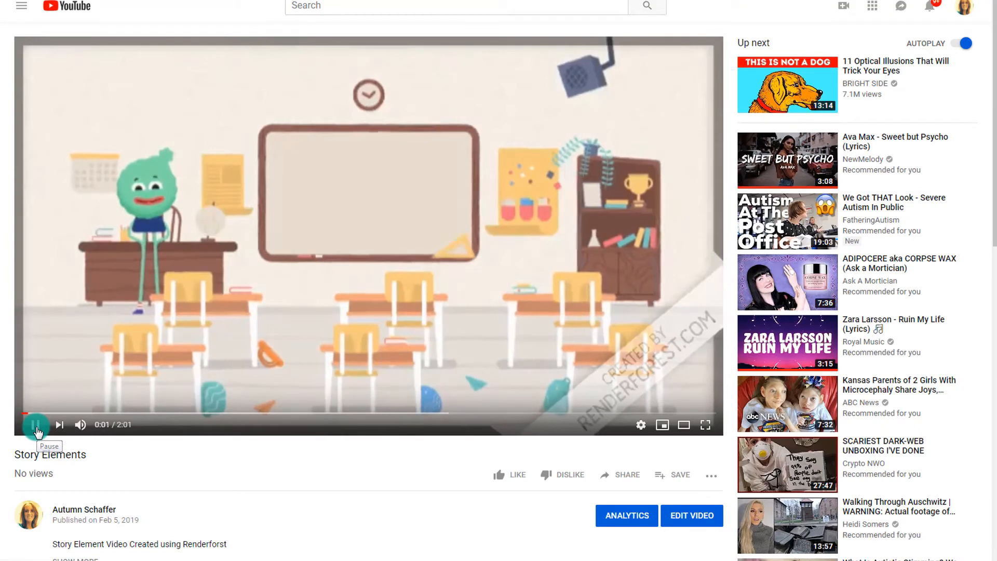
click(37, 430)
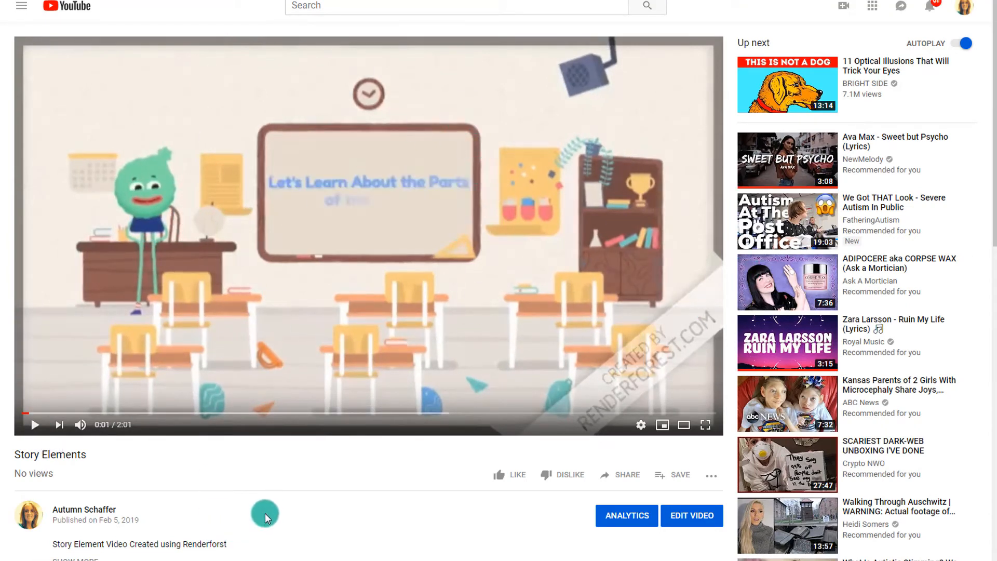
scroll(271, 497, down, 1)
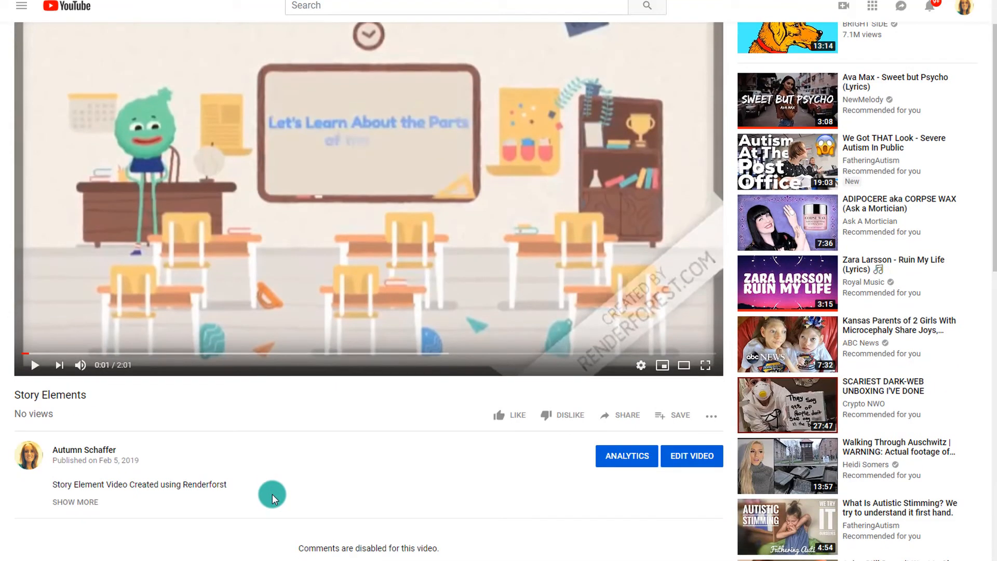
scroll(271, 499, up, 1)
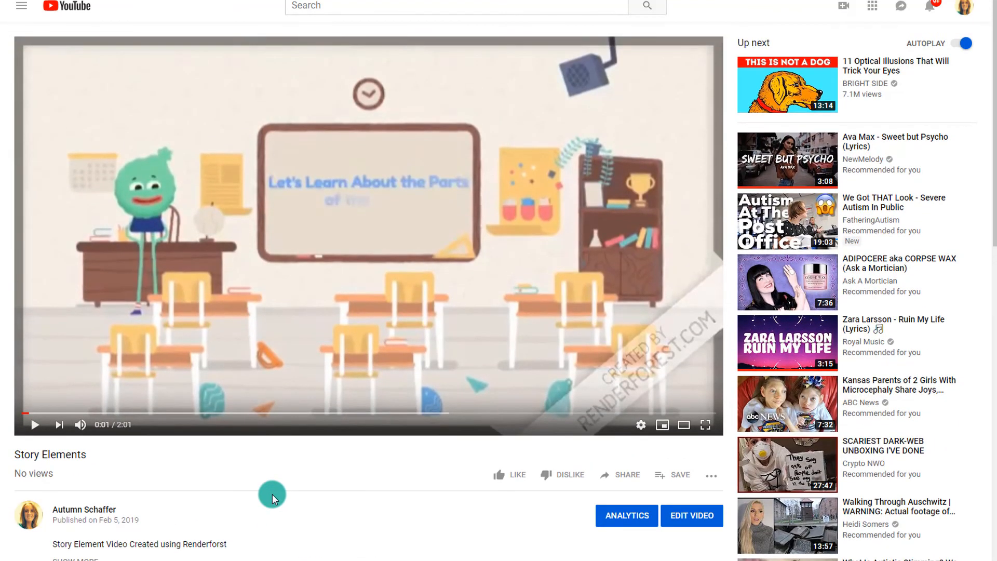